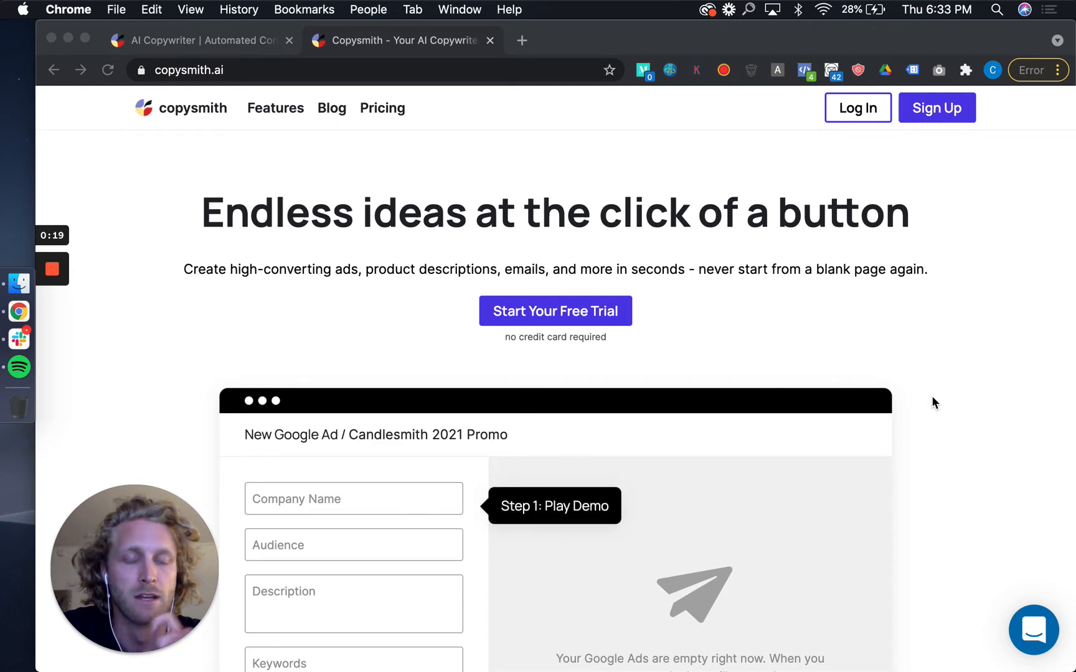
# Step: Close the Copysmith homepage and dismiss the page search covering the product description form
pyautogui.click(828, 335)
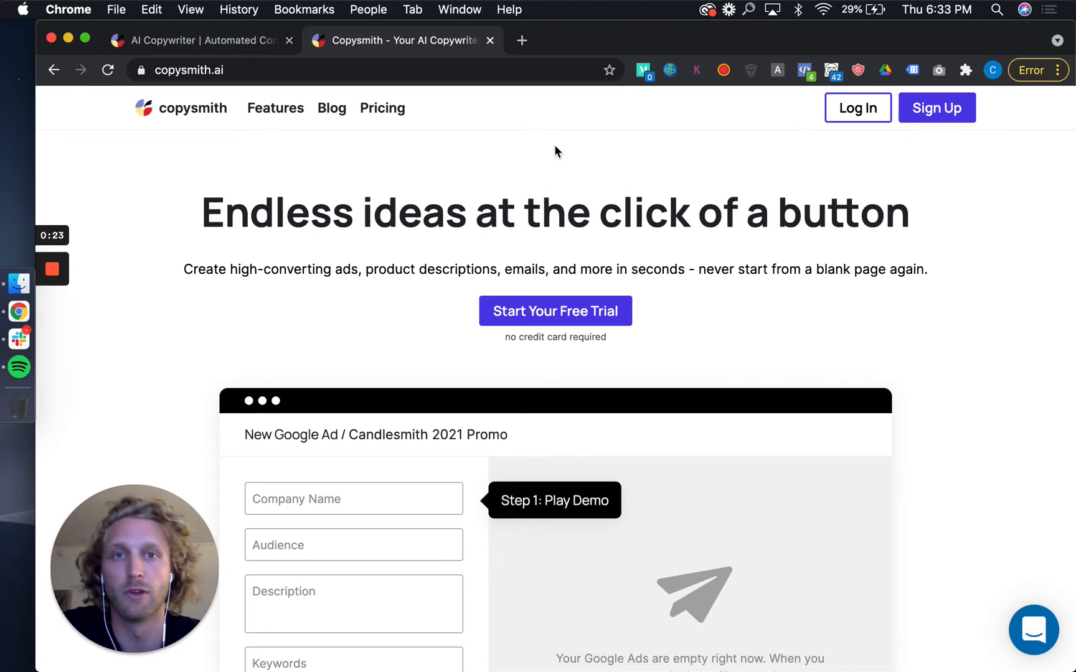
pyautogui.press('super+f')
pyautogui.click(490, 40)
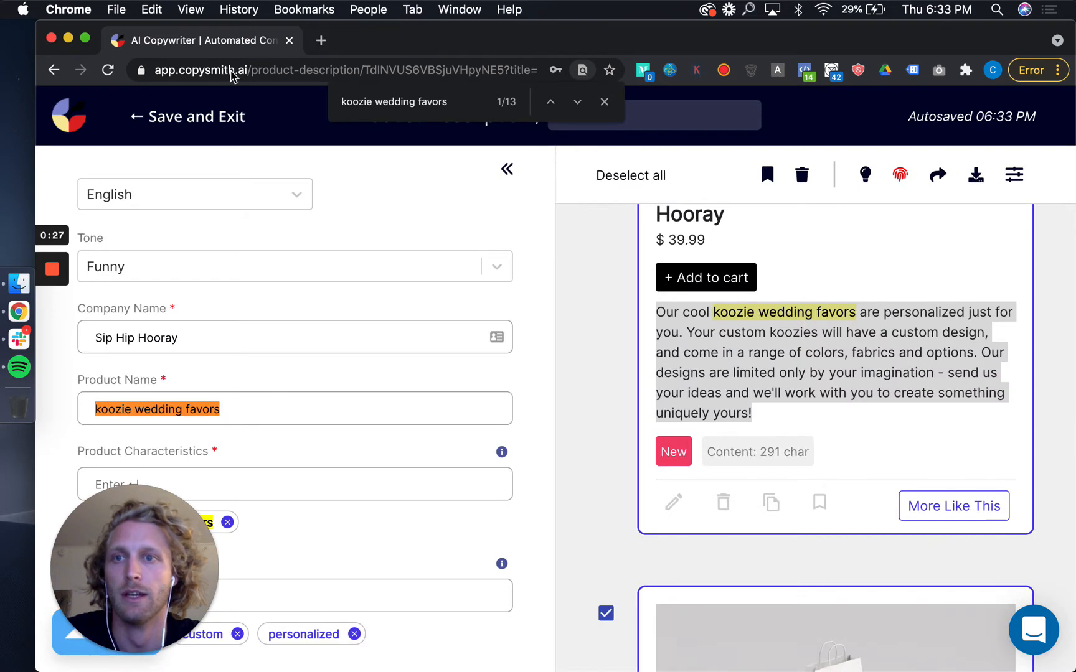
pyautogui.scroll(1, 299, 256)
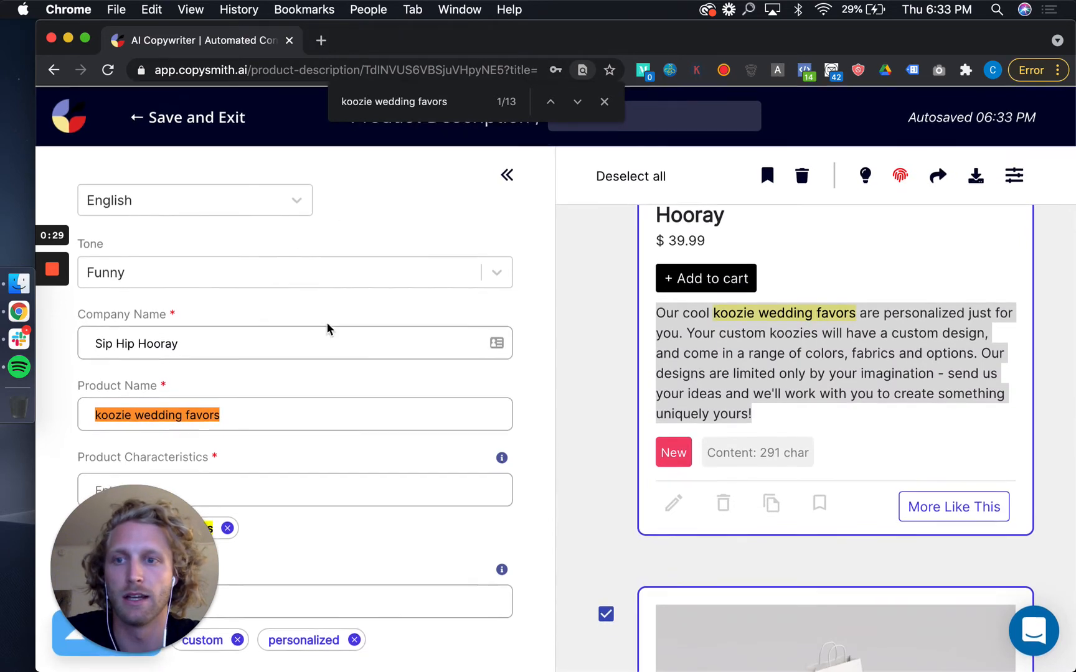
pyautogui.click(604, 101)
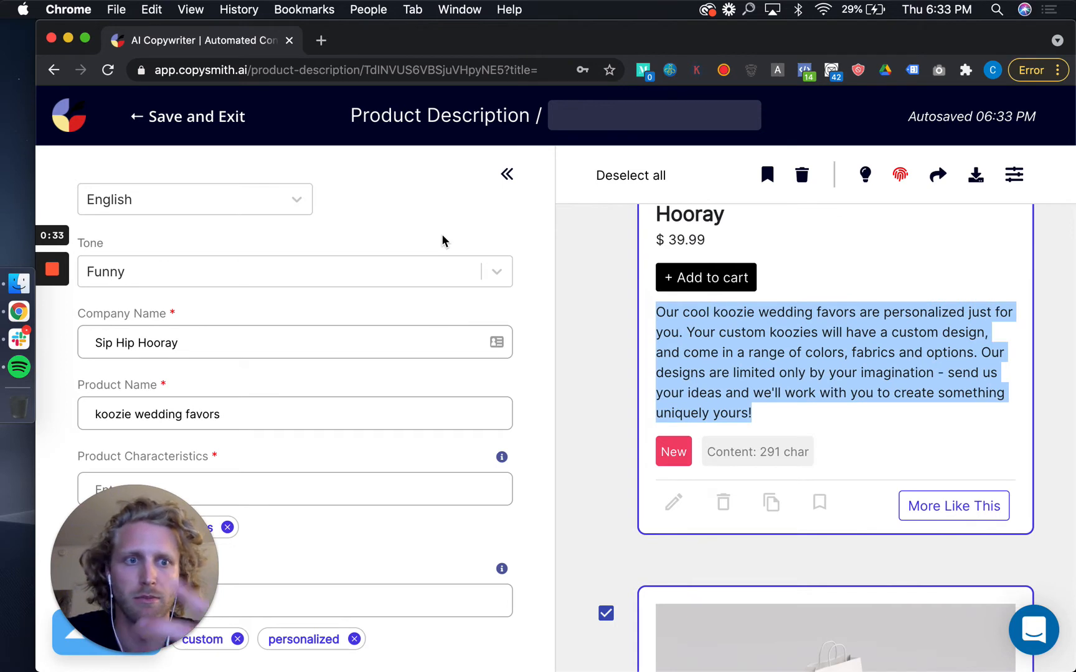
pyautogui.scroll(-3, 442, 240)
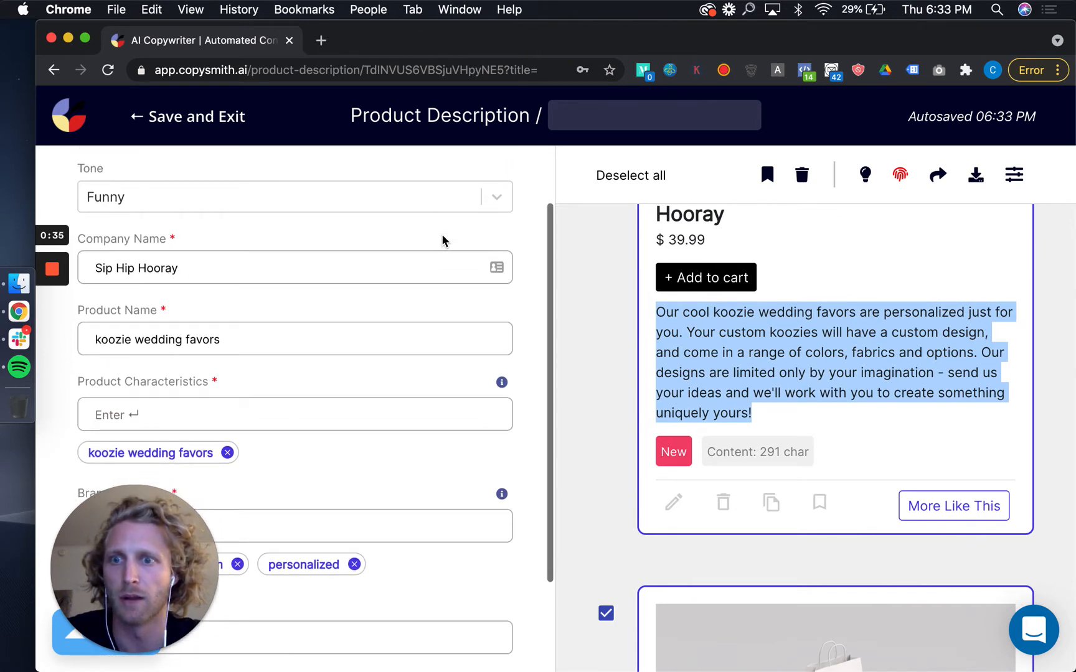
pyautogui.scroll(3, 442, 240)
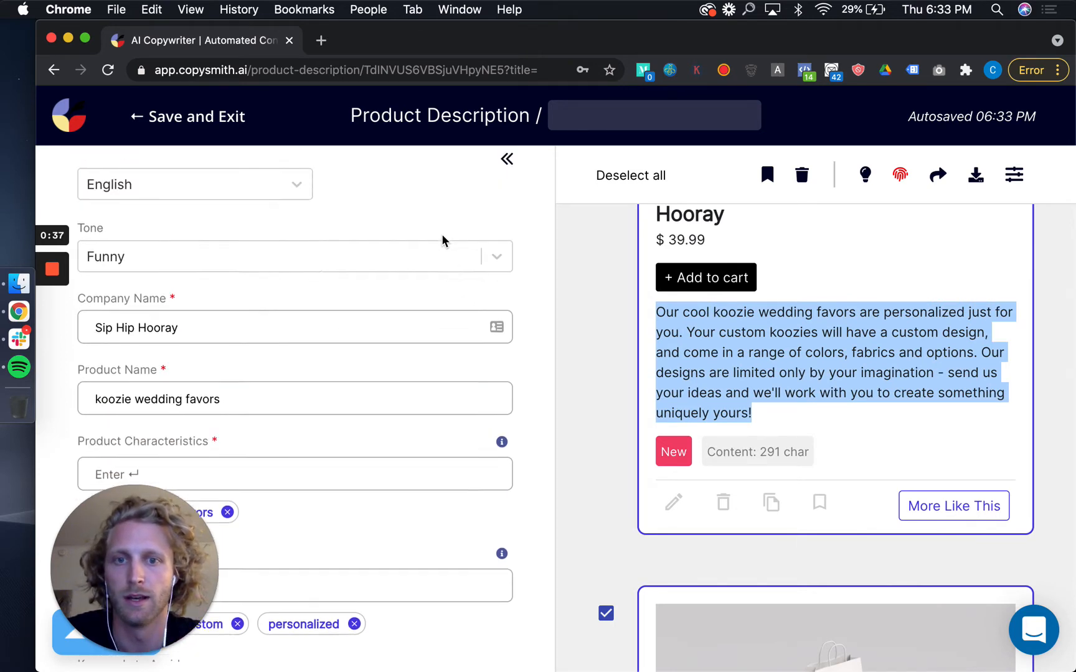
# Step: Switch to the SHH collection landing pages spreadsheet and enter 1 under Landing Page Copy for "koozie wedding favors"
pyautogui.hotkey('ctrl', 'Left')
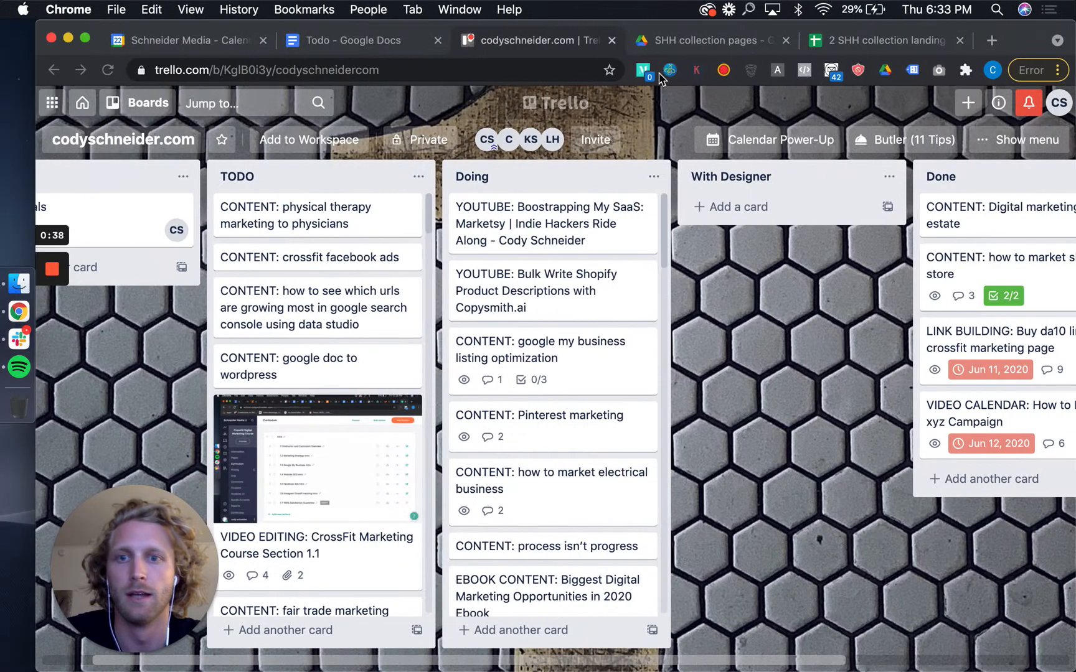
pyautogui.click(851, 42)
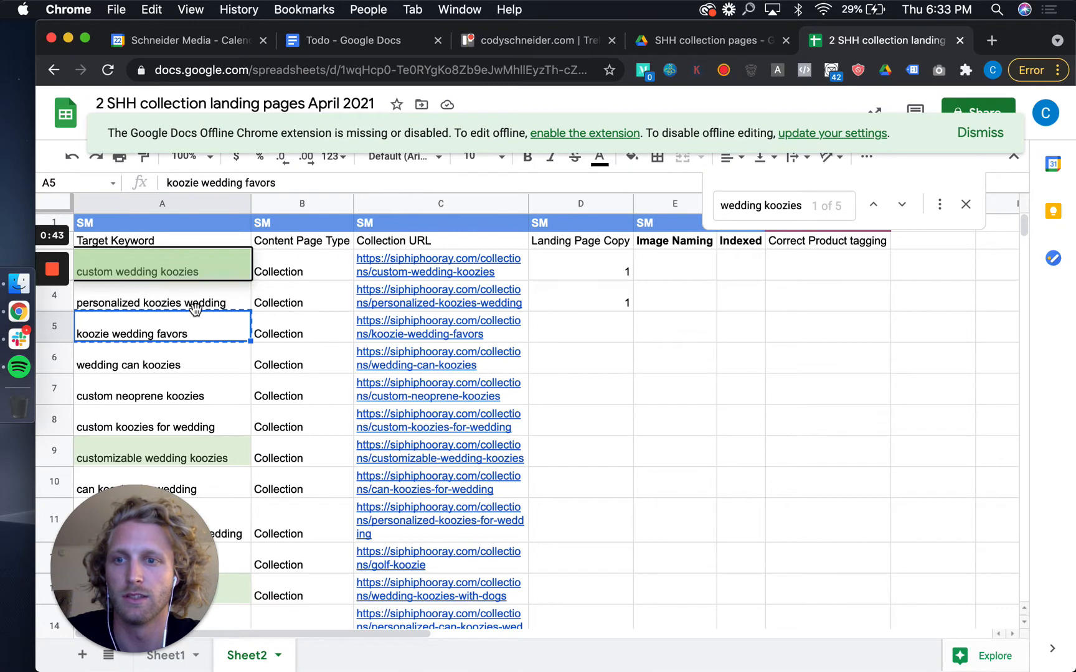
pyautogui.click(201, 335)
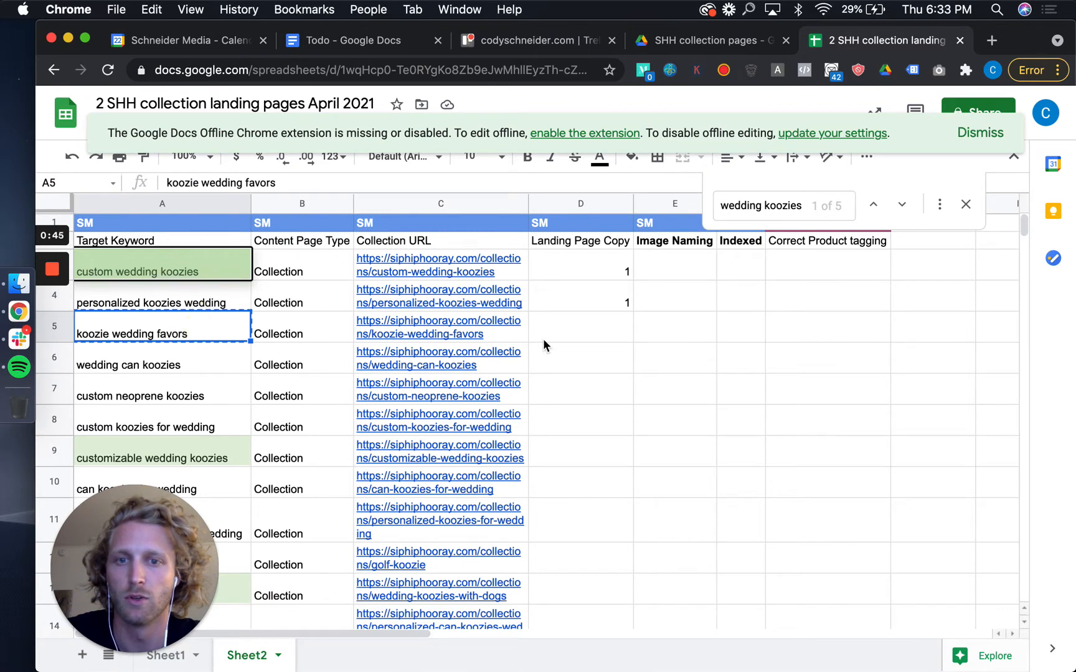
pyautogui.click(599, 335)
pyautogui.write('1')
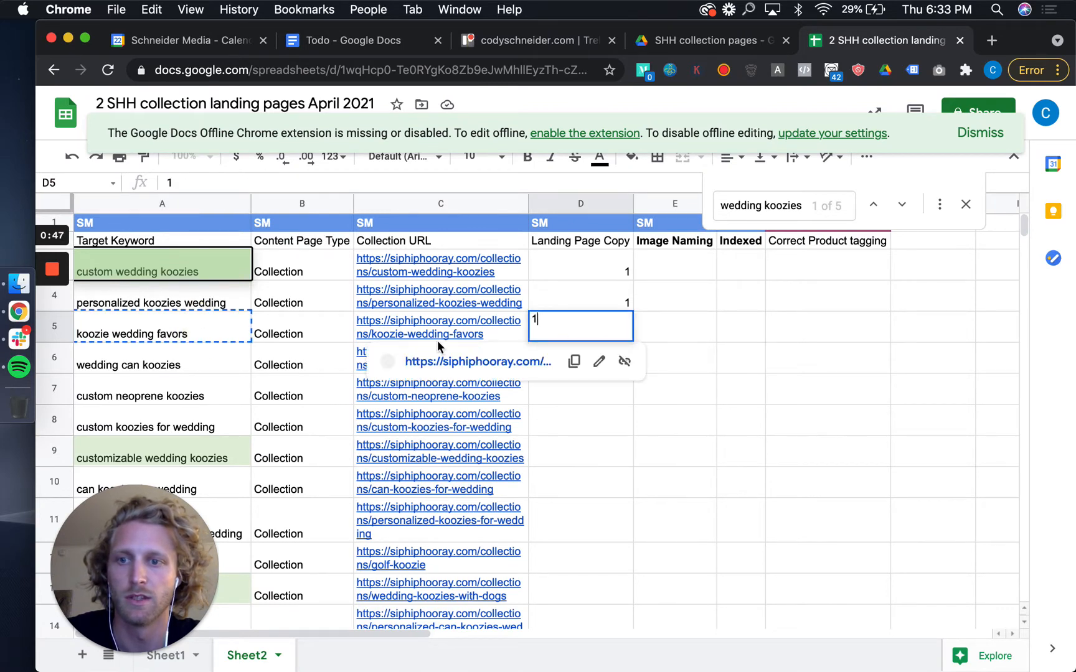
# Step: Copy the next target keyword, "wedding can koozies", from cell A6 of the spreadsheet
pyautogui.click(223, 364)
pyautogui.click(490, 360)
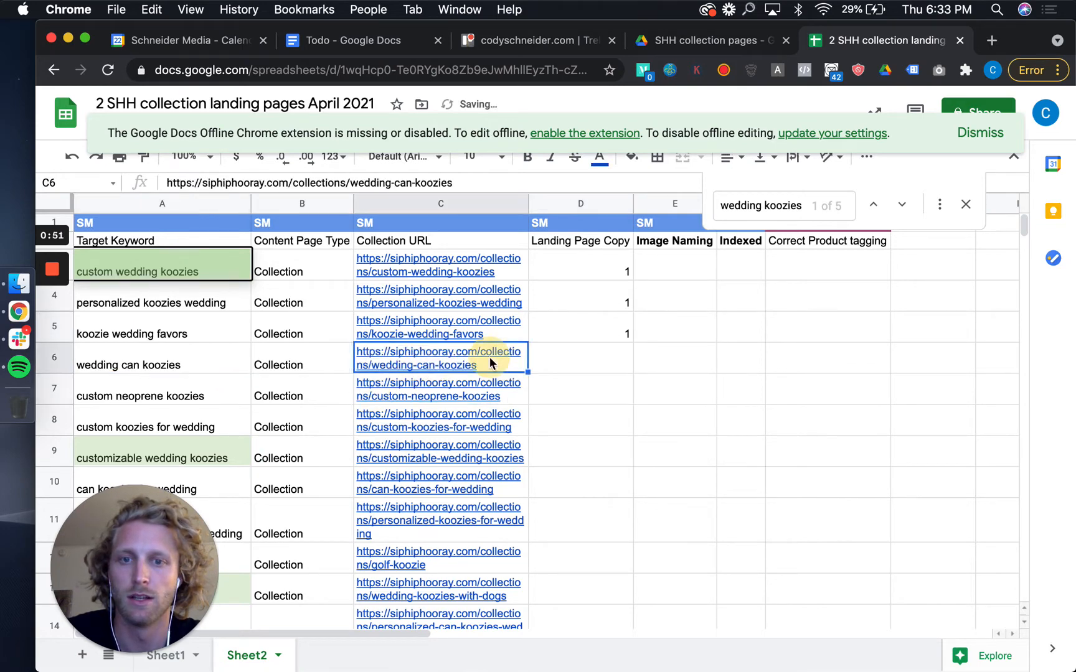
pyautogui.click(178, 363)
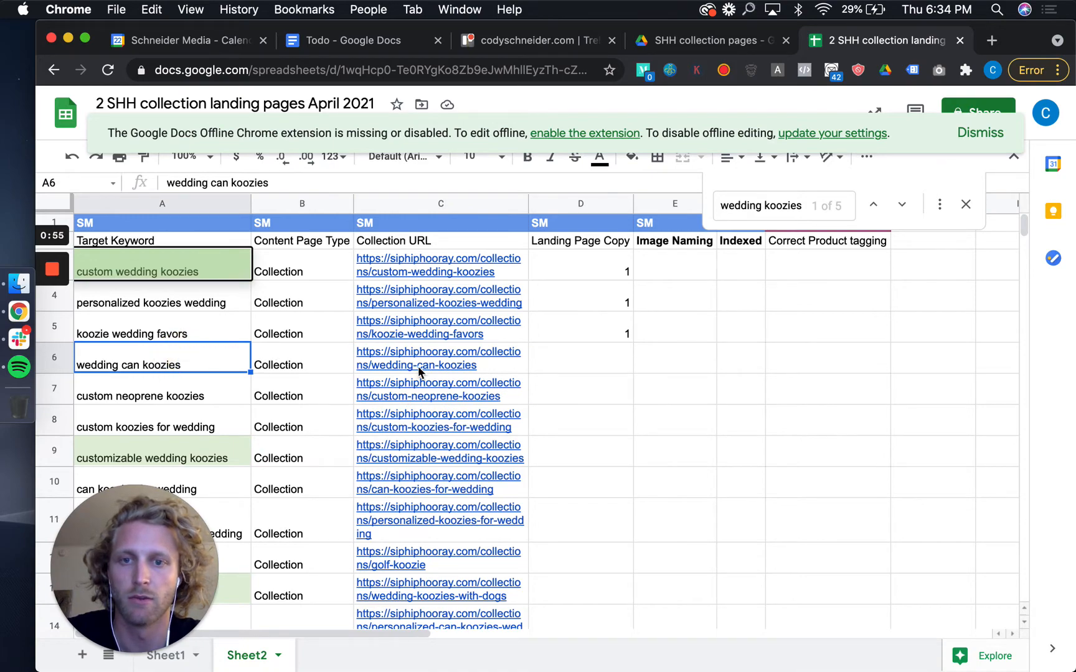
pyautogui.click(419, 370)
pyautogui.click(196, 366)
pyautogui.press('super+c')
# Step: Switch to the Shopify admin, filter the collections by "wedding can koozies" and open the exactly matching collection
pyautogui.hotkey('ctrl', 'Right')
pyautogui.hotkey('ctrl', 'Right')
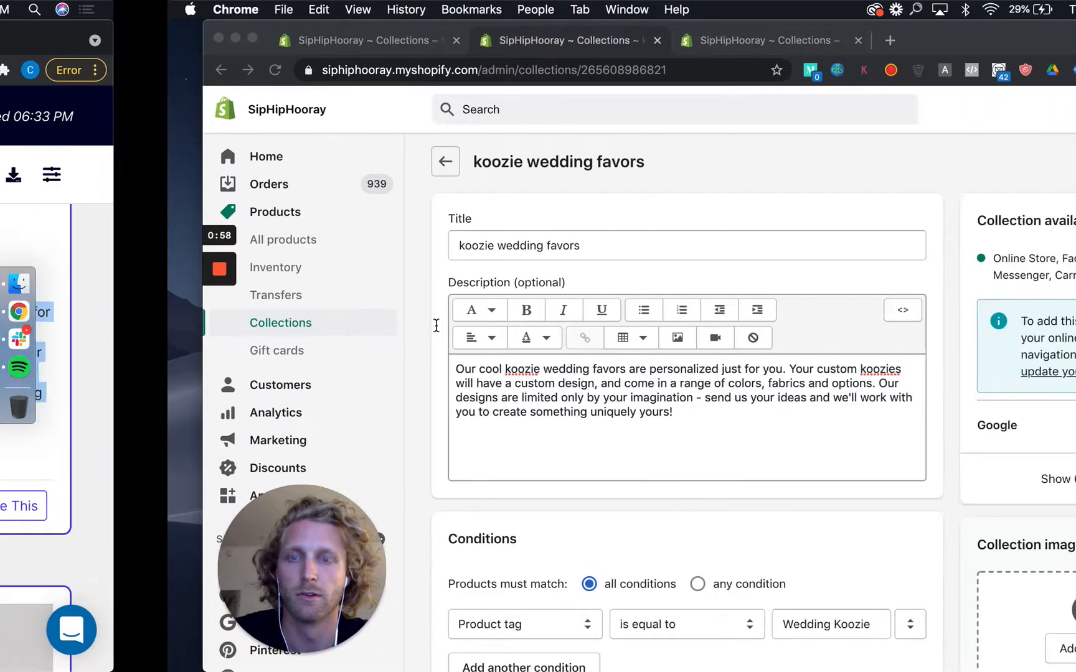
pyautogui.click(278, 165)
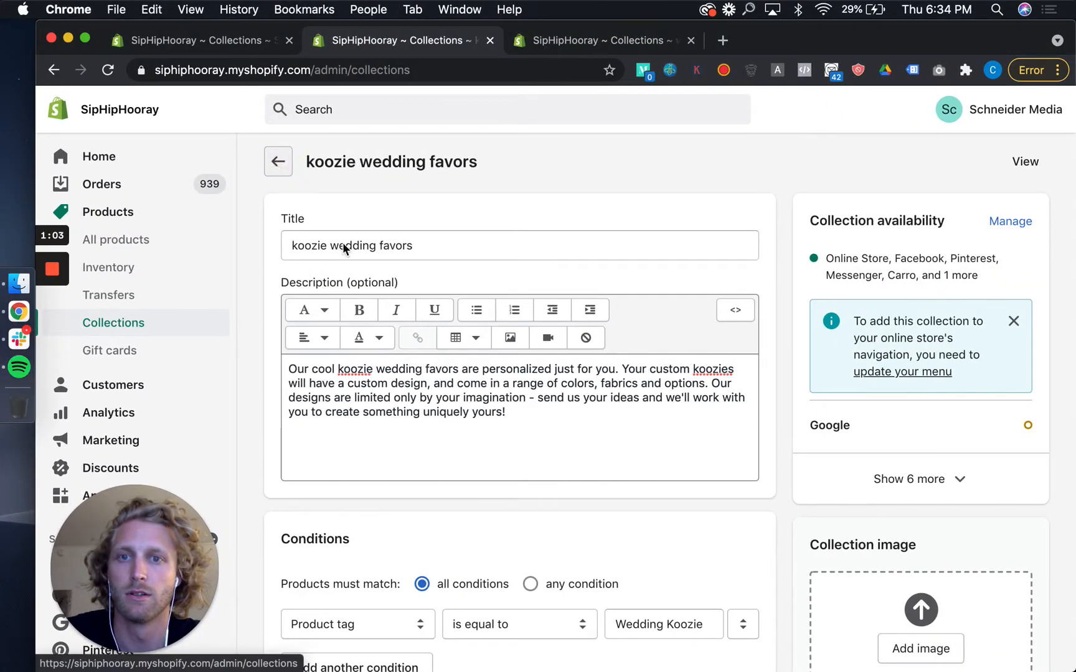
pyautogui.click(408, 266)
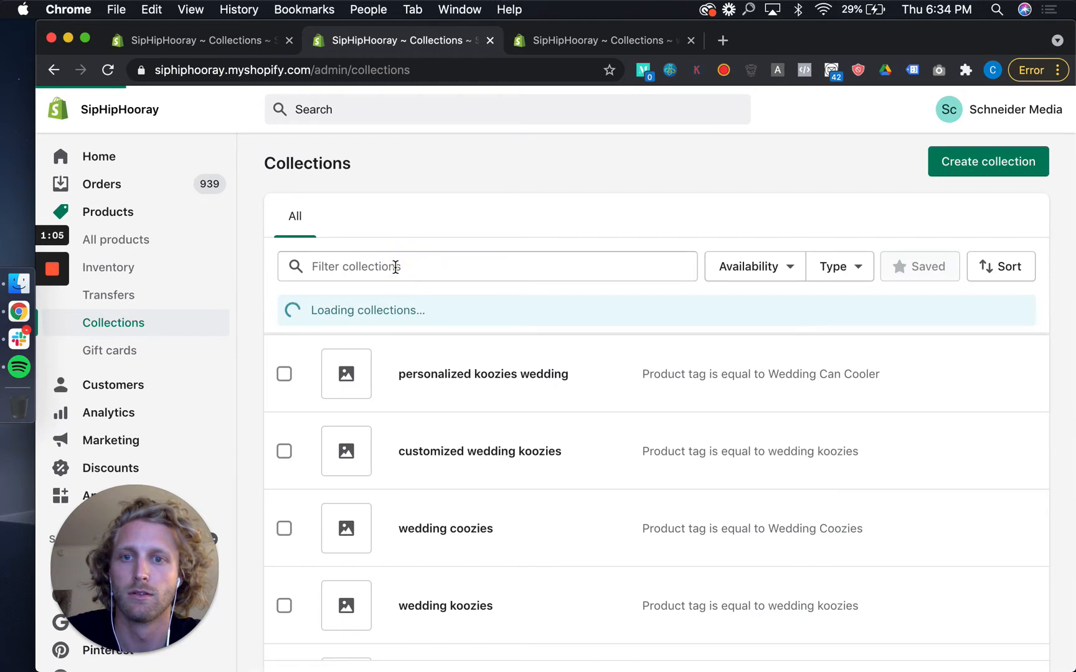
pyautogui.press('super+v')
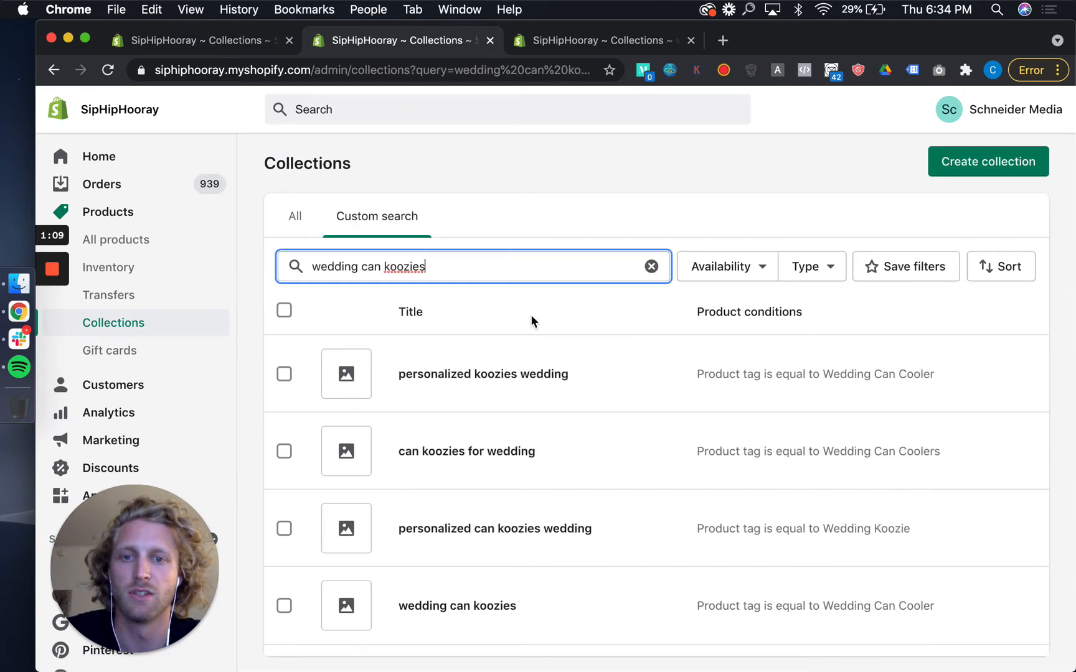
pyautogui.press('super+f')
pyautogui.press('cmd+c')
pyautogui.click(457, 606)
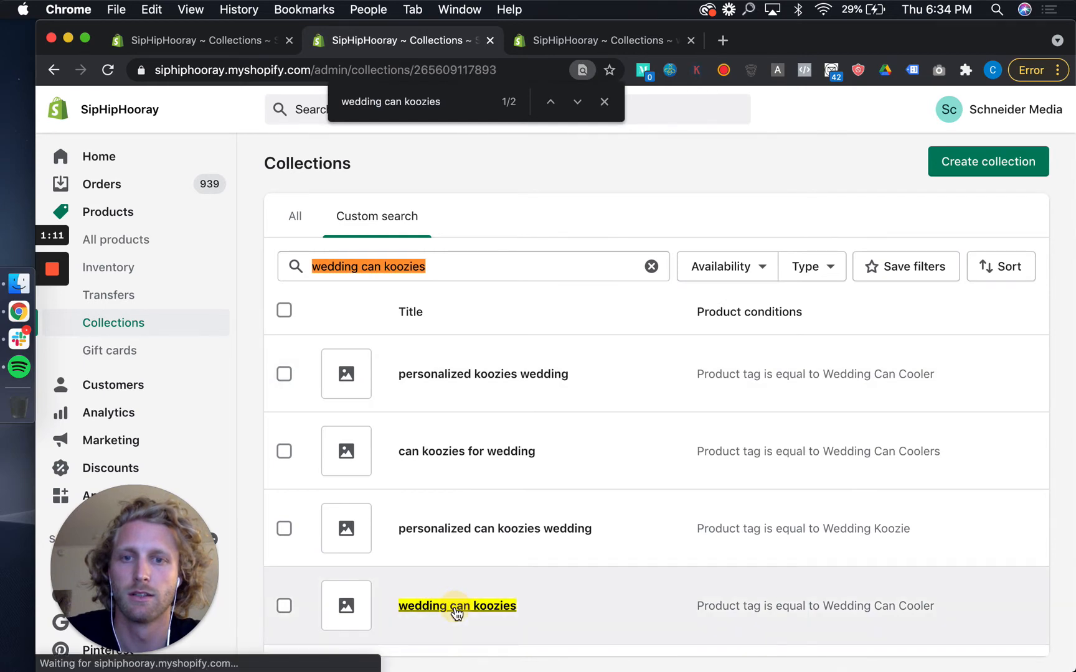
# Step: Return to the Copysmith product description form and set the product name to "wedding can koozies"
pyautogui.hotkey('ctrl', 'Left')
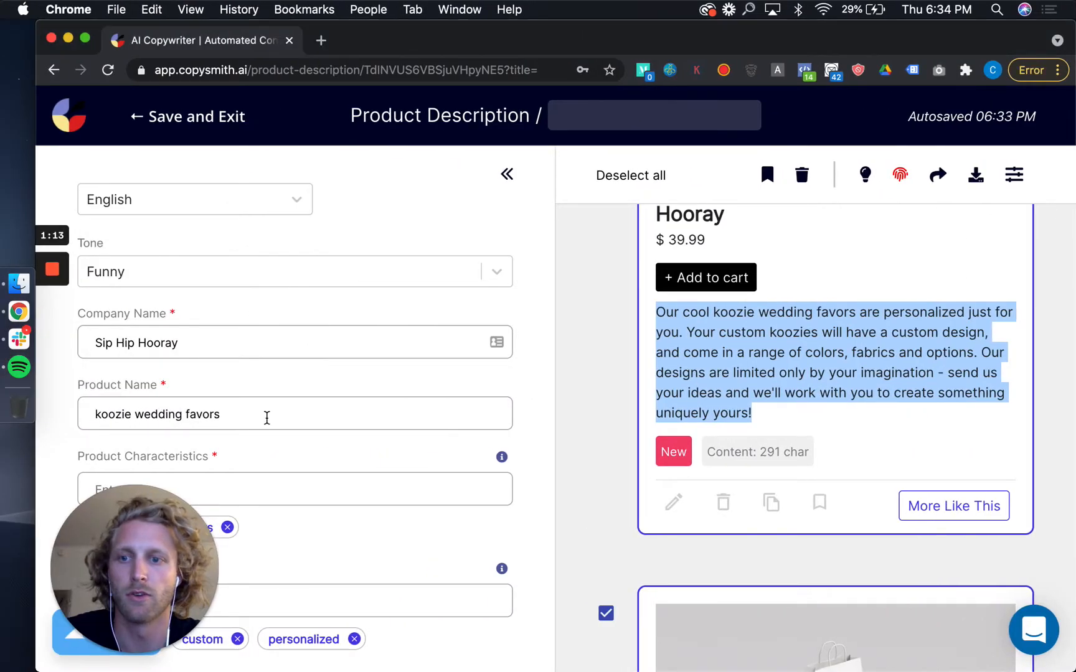
pyautogui.scroll(-5, 266, 415)
pyautogui.moveTo(157, 584); pyautogui.dragTo(1001, 578)
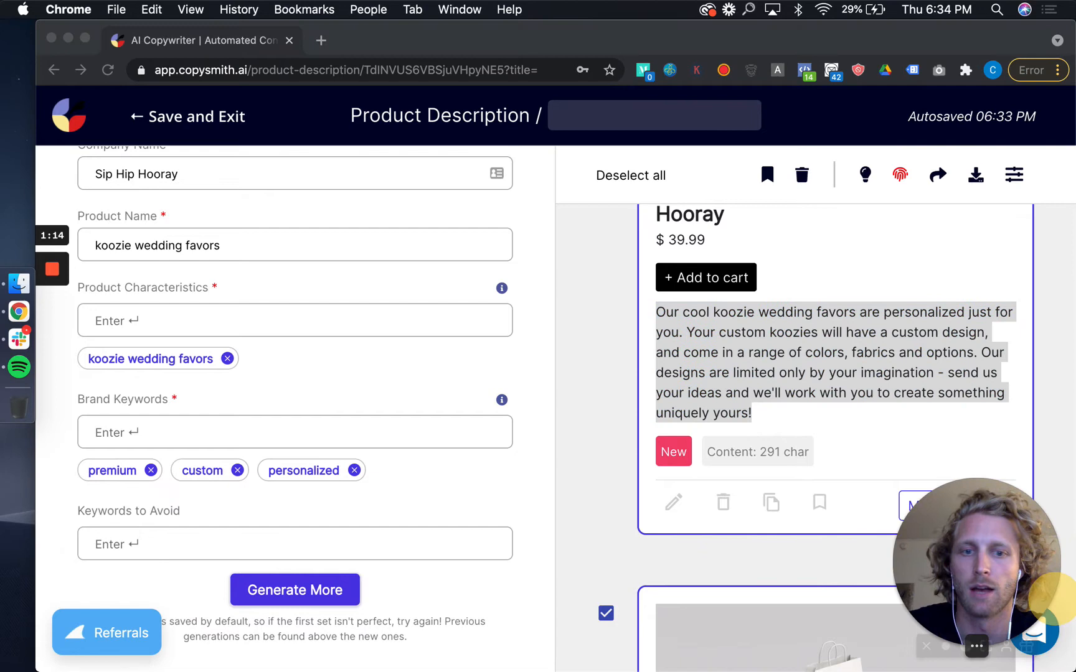
pyautogui.click(229, 364)
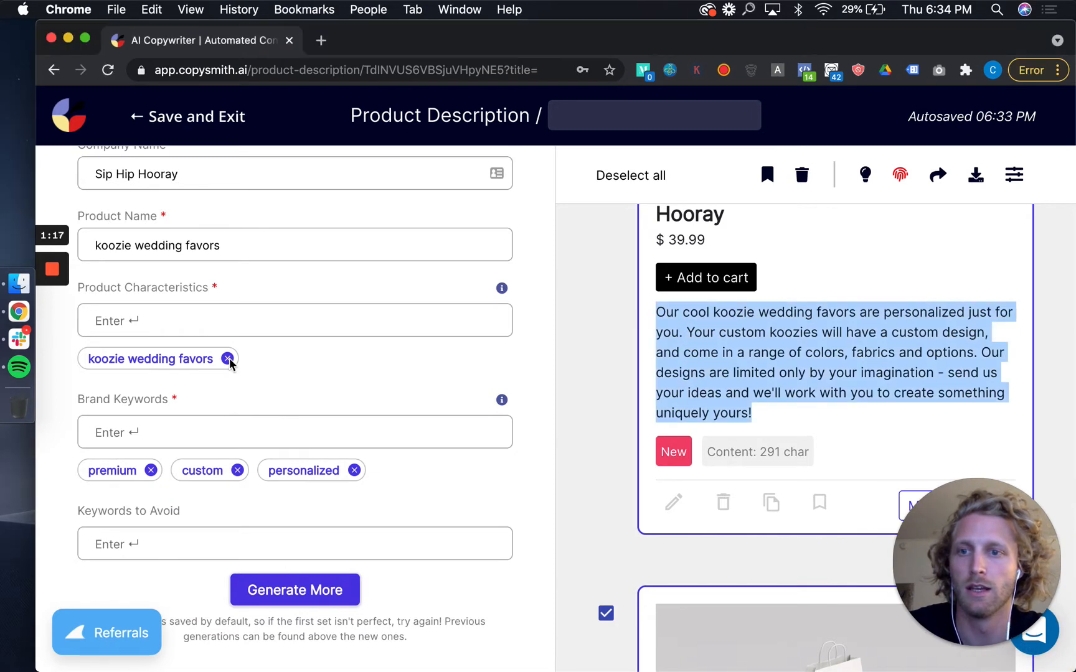
pyautogui.tripleClick(230, 249)
pyautogui.write('wedding can koozies')
# Step: Replace the "koozie wedding favors" product characteristic with "wedding can koozies" and generate more descriptions
pyautogui.click(230, 359)
pyautogui.click(216, 337)
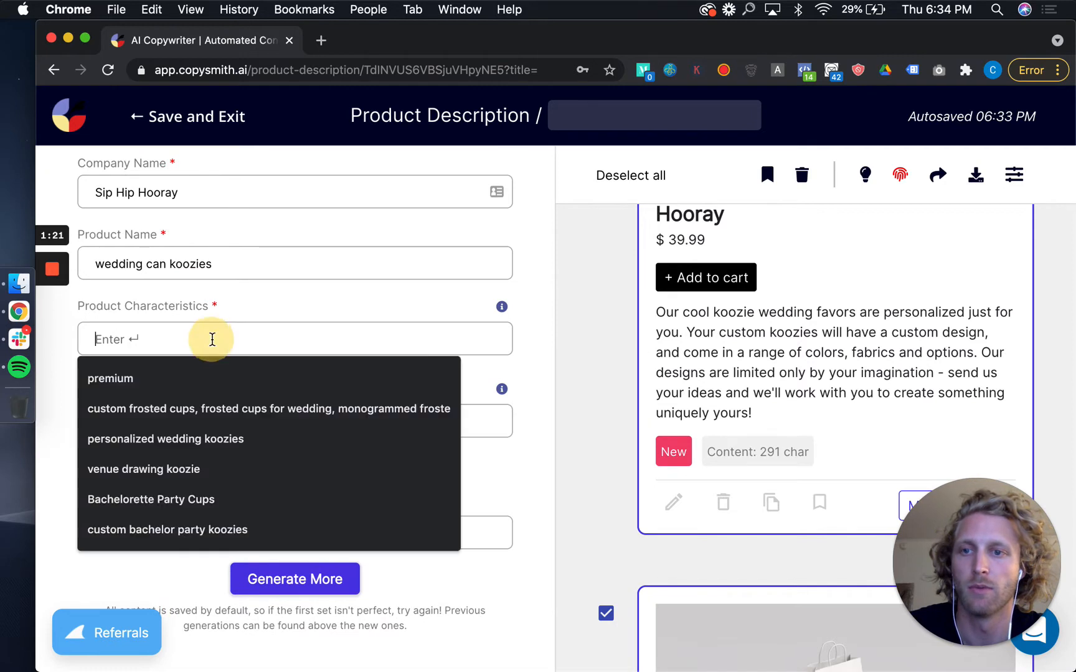
pyautogui.press('cmd+v')
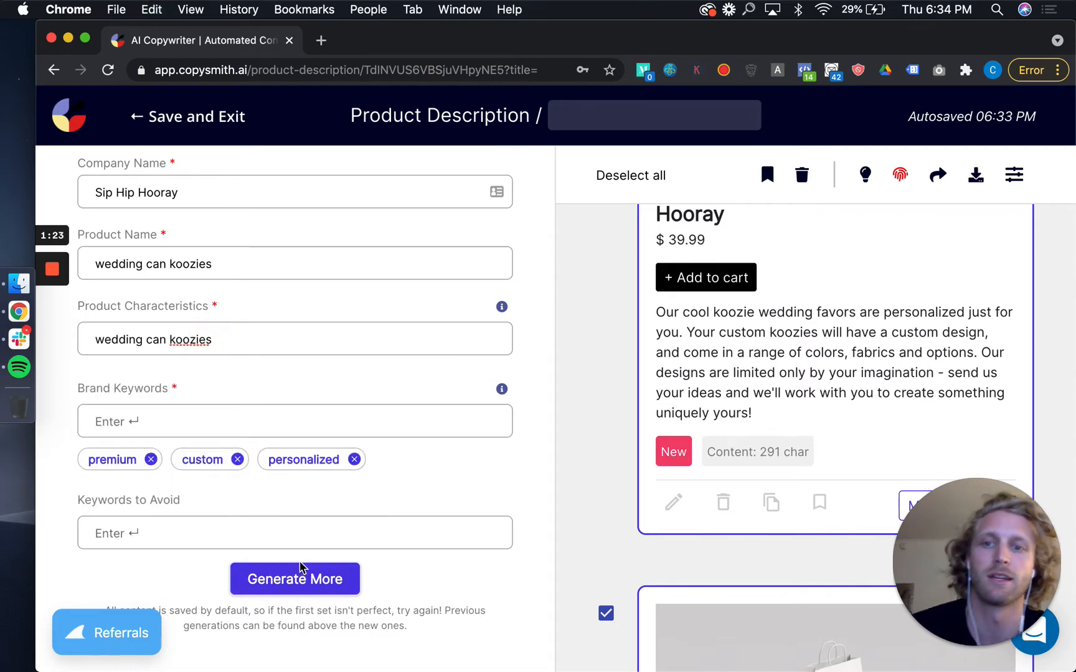
pyautogui.click(302, 574)
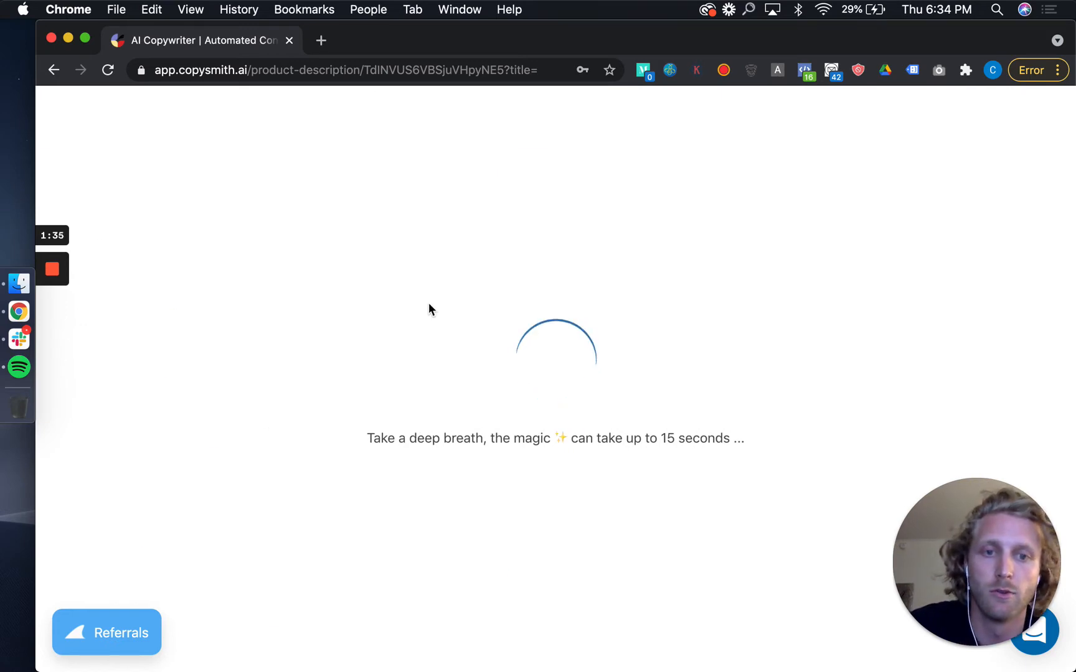
# Step: Search the page for "wedding can koozies" and review the generated descriptions for ones that use the keyword
pyautogui.scroll(-3, 850, 530)
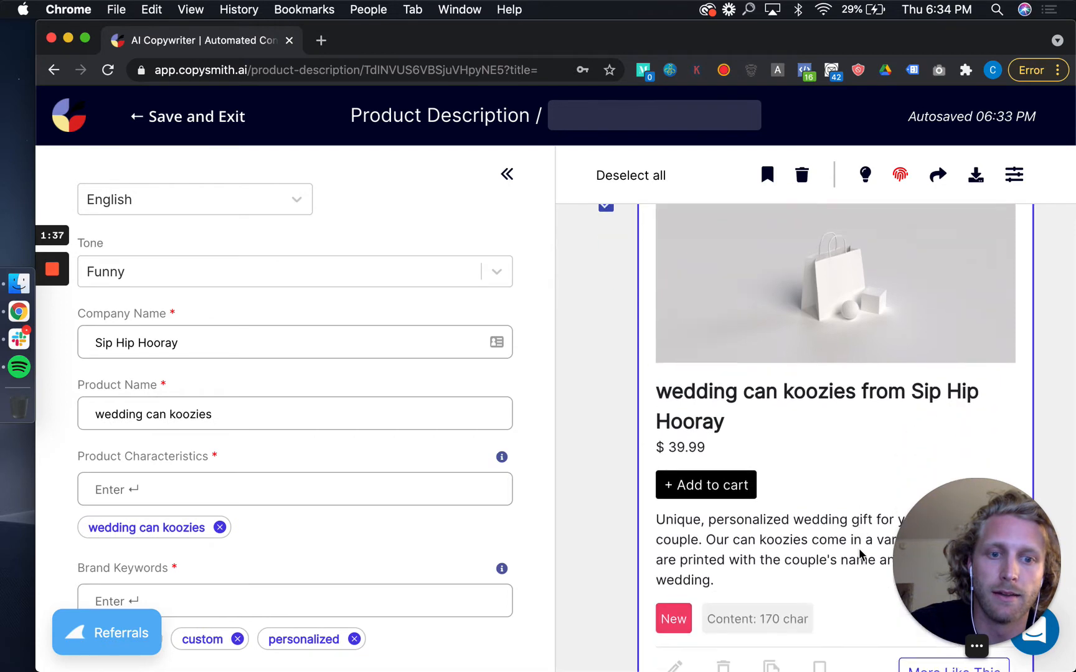
pyautogui.scroll(-5, 763, 525)
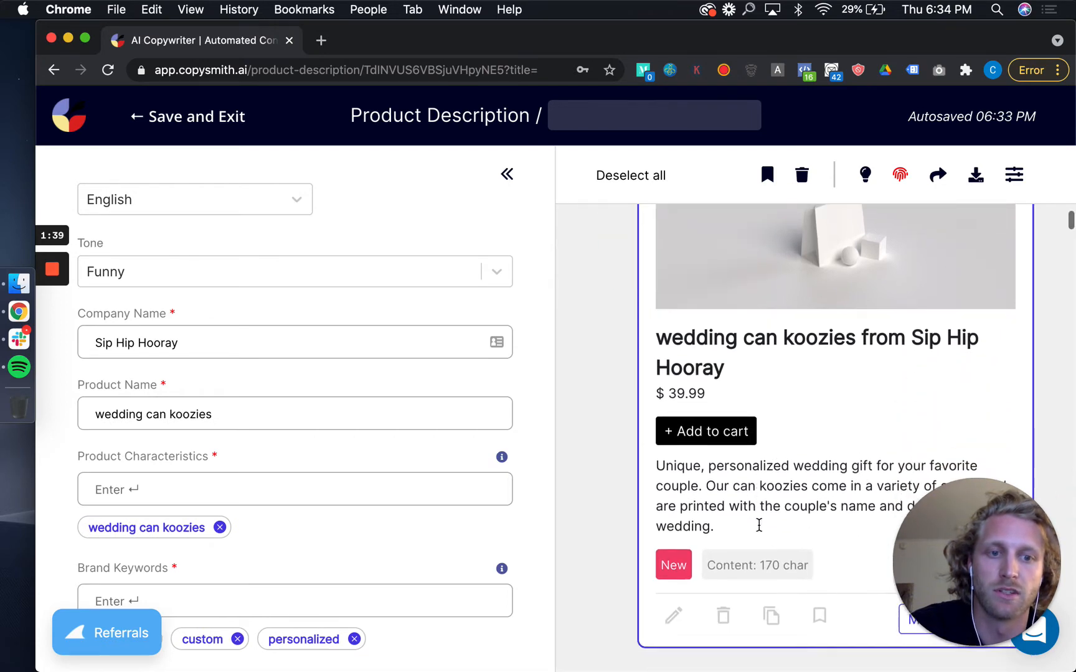
pyautogui.scroll(-20, 760, 531)
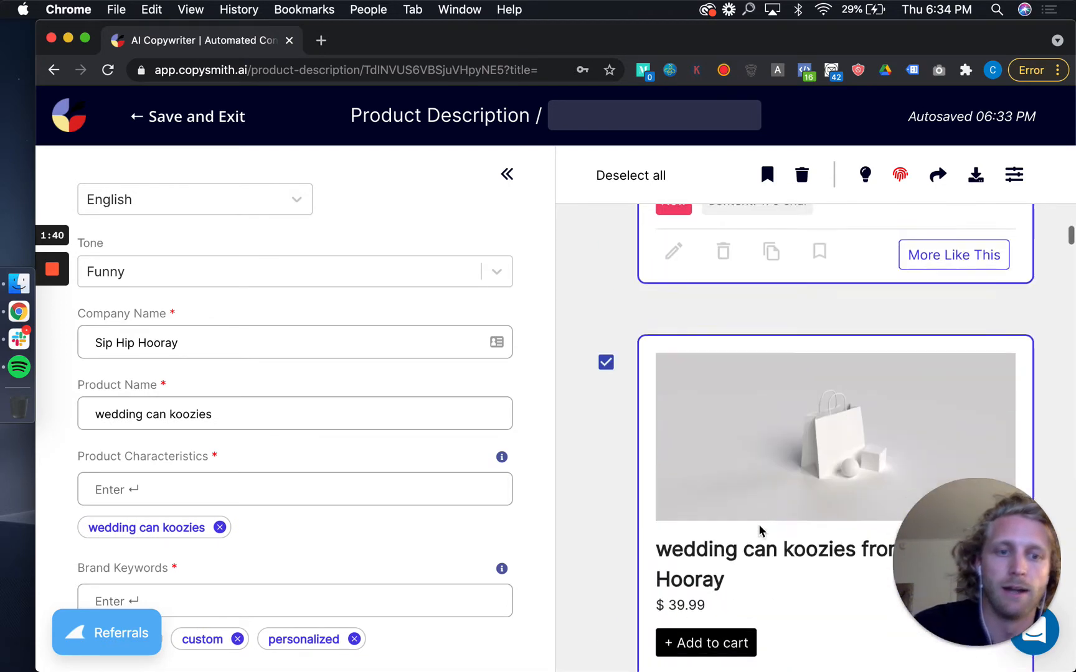
pyautogui.press('super+f')
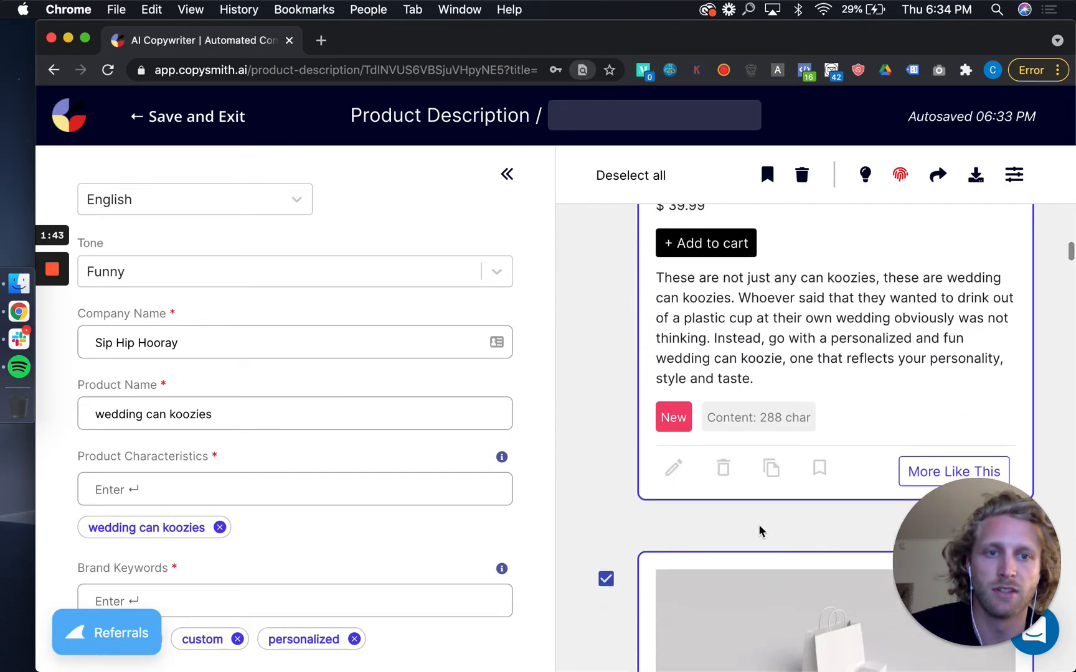
pyautogui.scroll(-15, 715, 340)
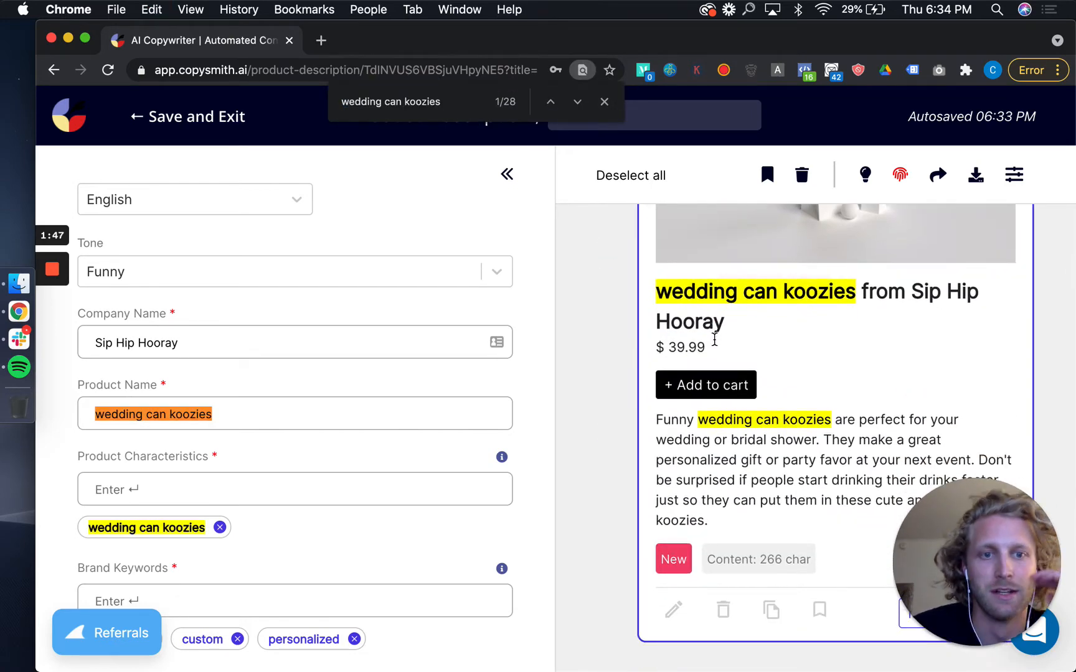
pyautogui.scroll(-20, 715, 340)
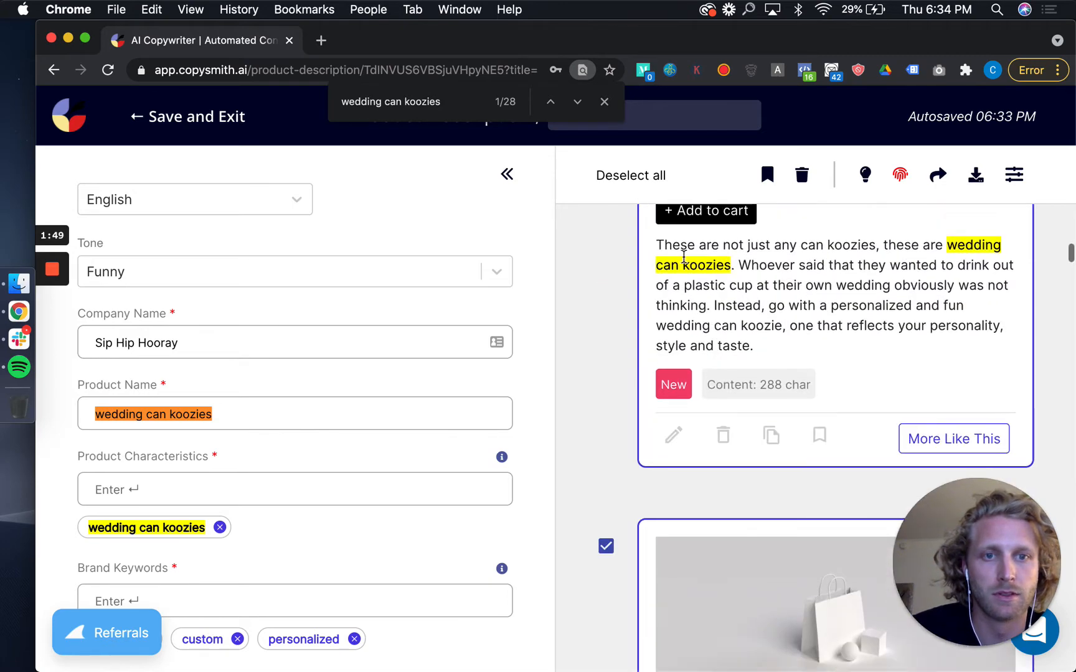
pyautogui.scroll(2, 718, 319)
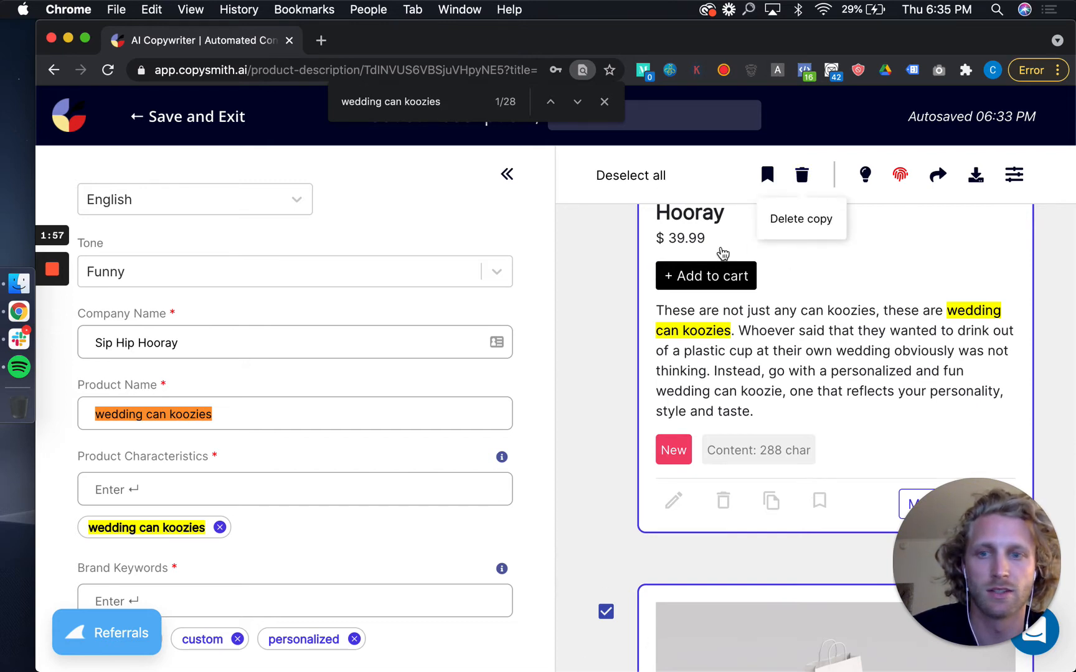
pyautogui.scroll(-3, 286, 556)
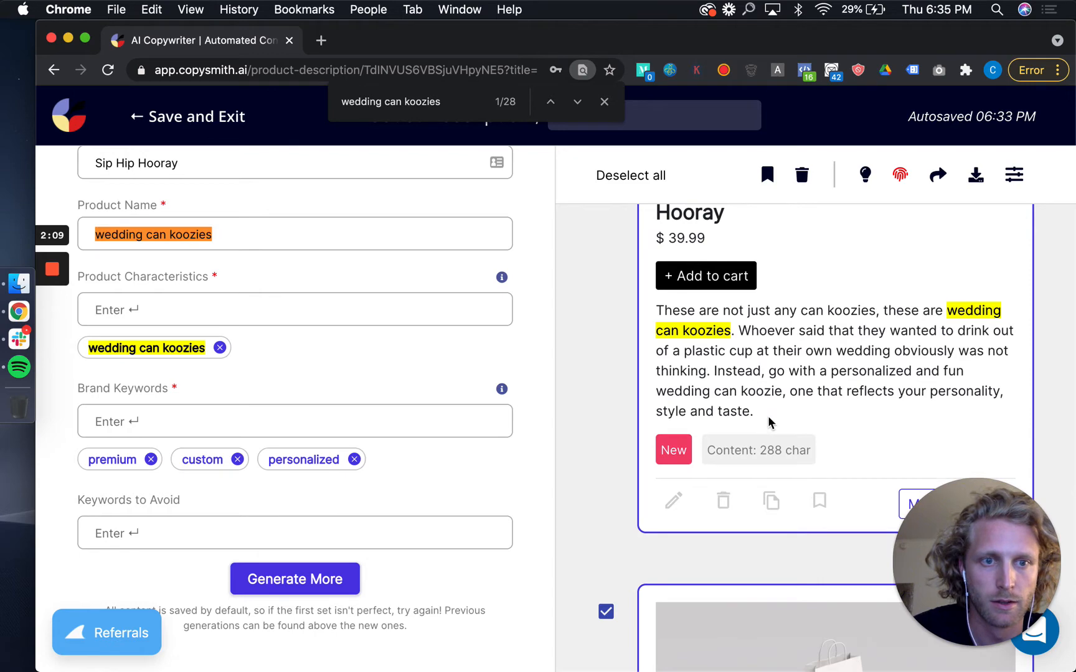
pyautogui.scroll(-15, 770, 419)
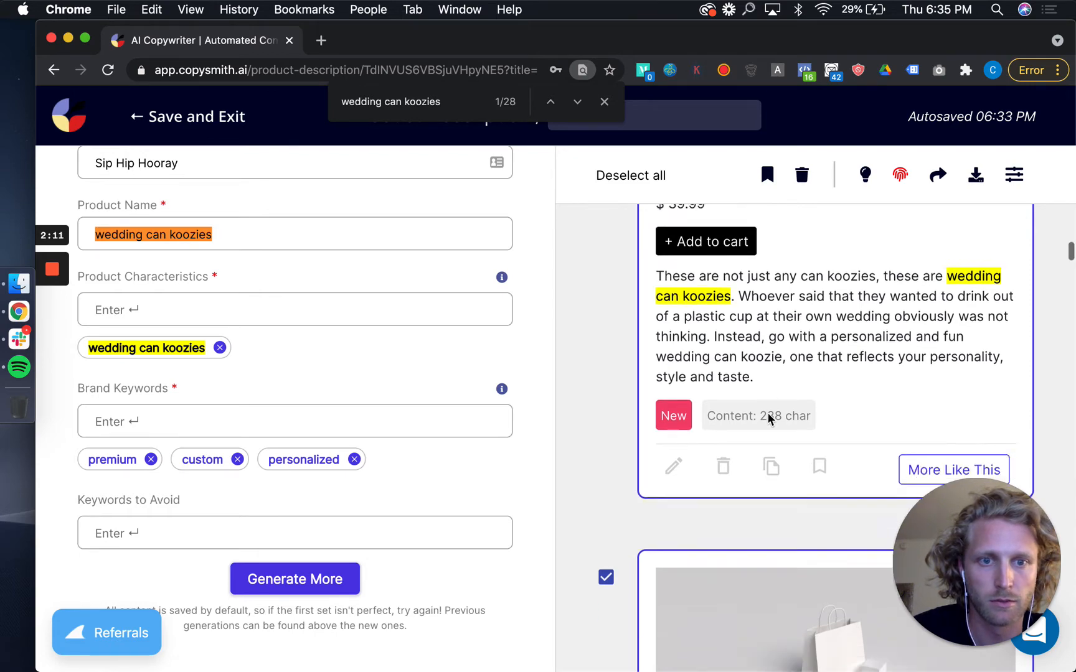
pyautogui.scroll(-15, 769, 420)
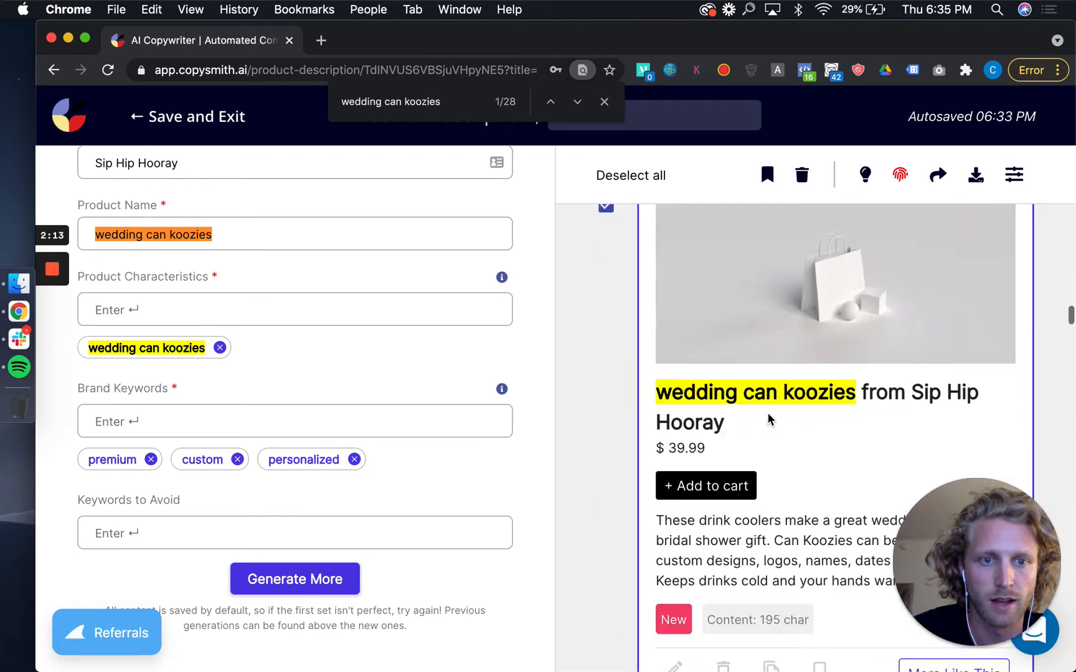
pyautogui.scroll(-15, 770, 419)
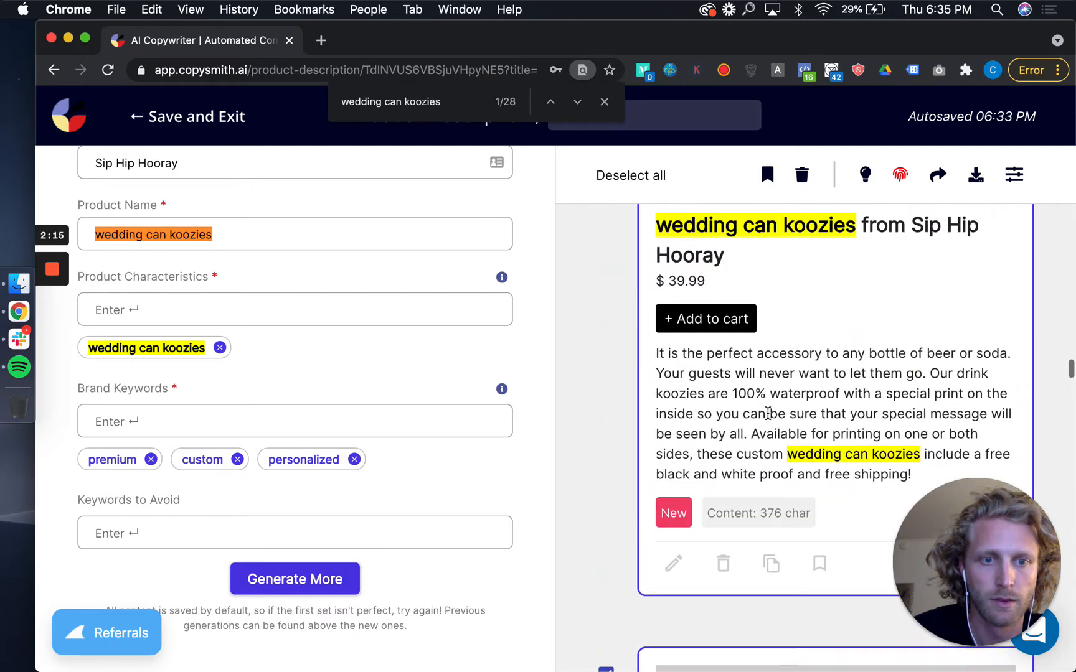
pyautogui.scroll(-5, 769, 418)
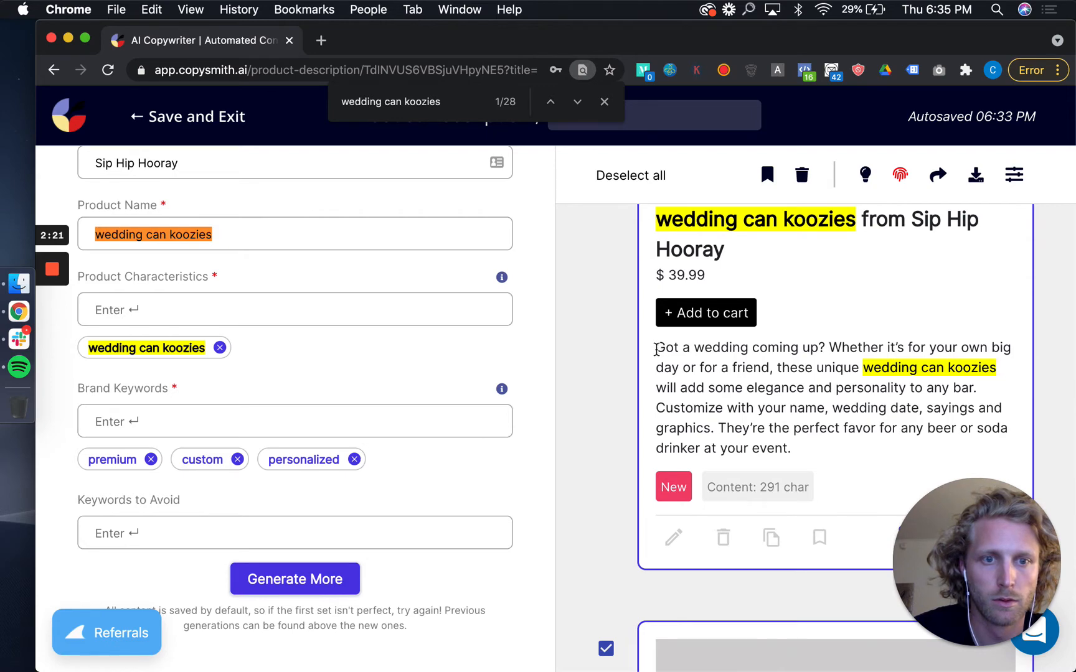
# Step: Copy the generated description starting "Got a wedding coming up?" into the Shopify "wedding can koozies" collection description and save the collection
pyautogui.moveTo(657, 350); pyautogui.dragTo(803, 447)
pyautogui.press('super+c')
pyautogui.hotkey('ctrl', 'Right')
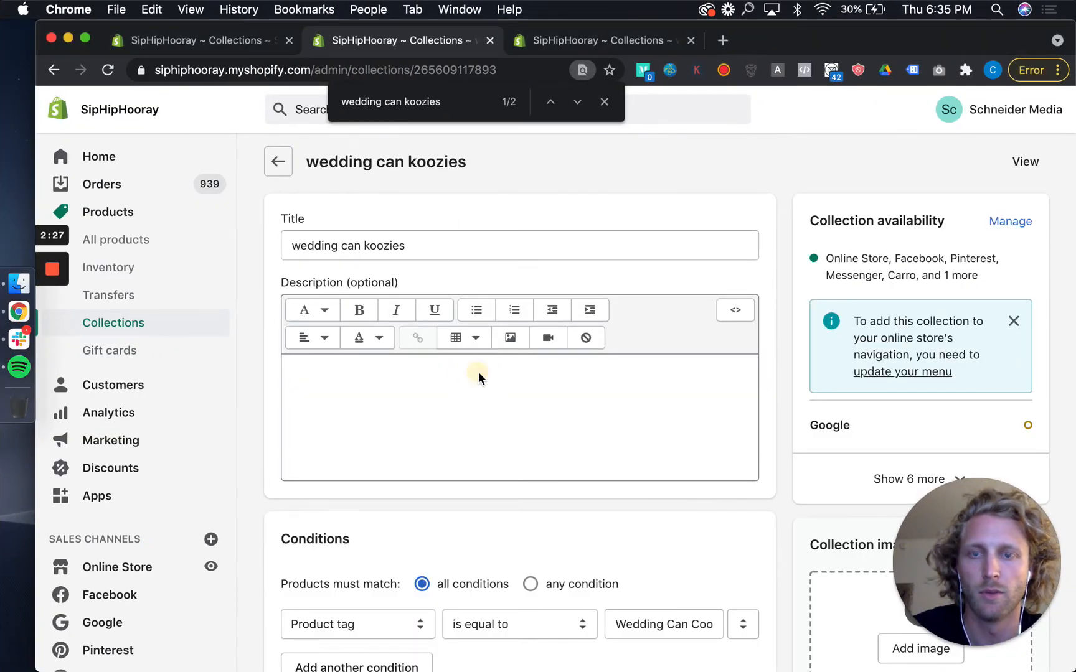
pyautogui.click(474, 379)
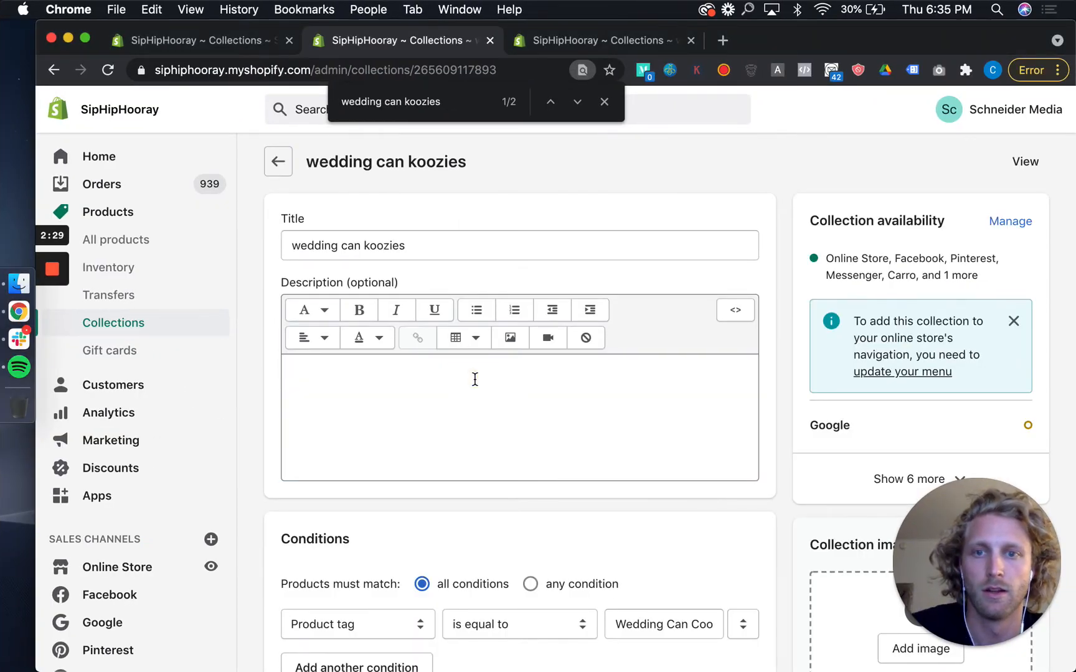
pyautogui.press('super+v')
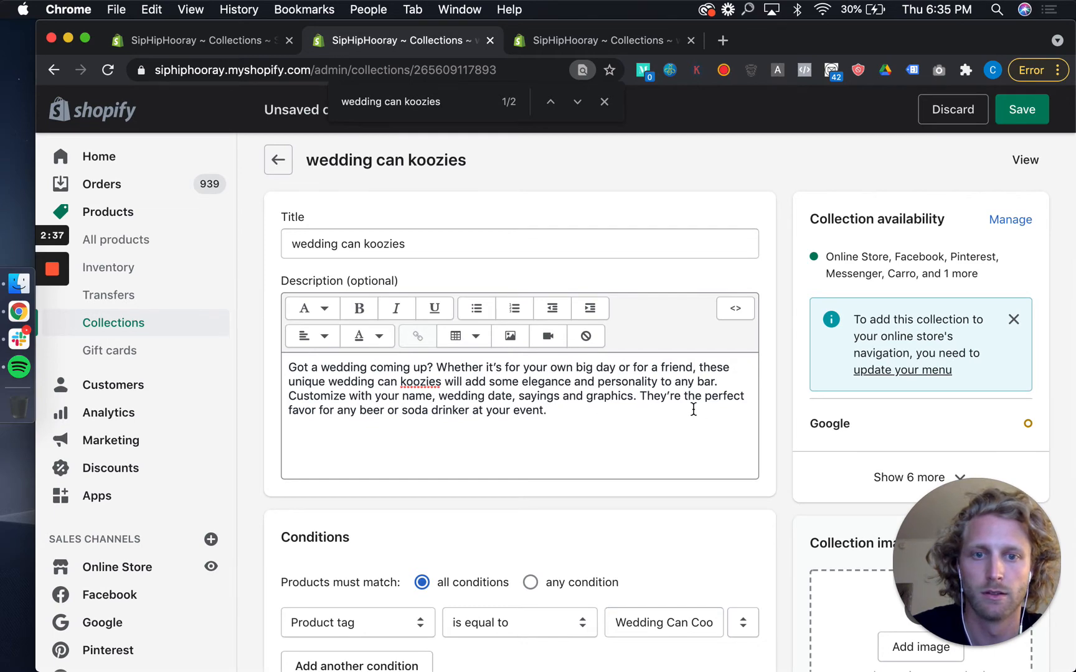
pyautogui.scroll(-5, 770, 434)
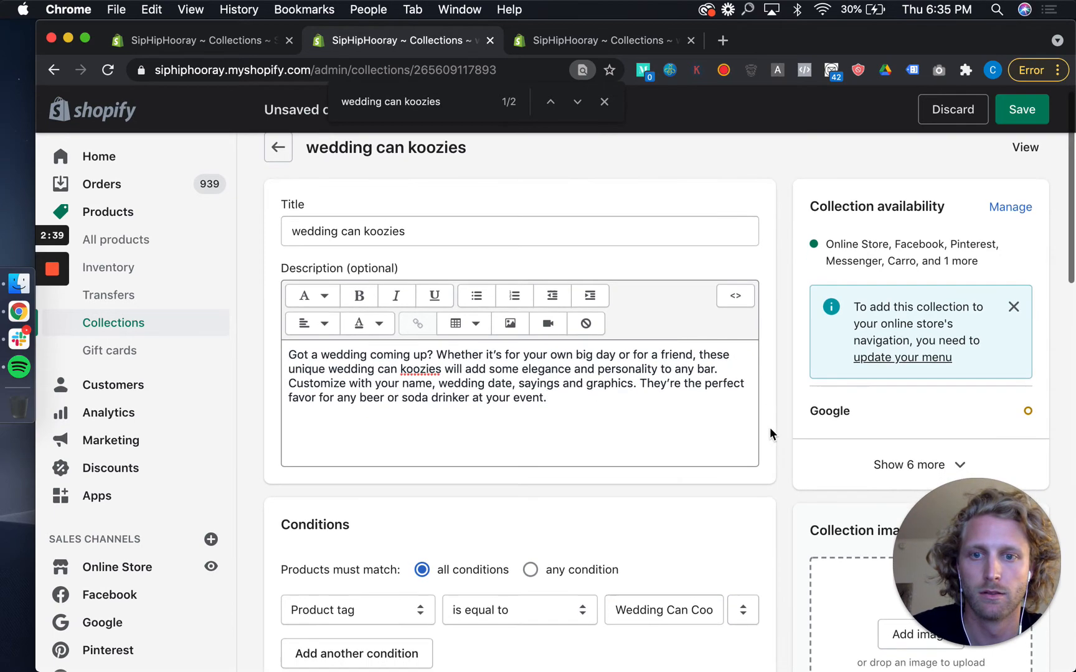
pyautogui.scroll(5, 776, 368)
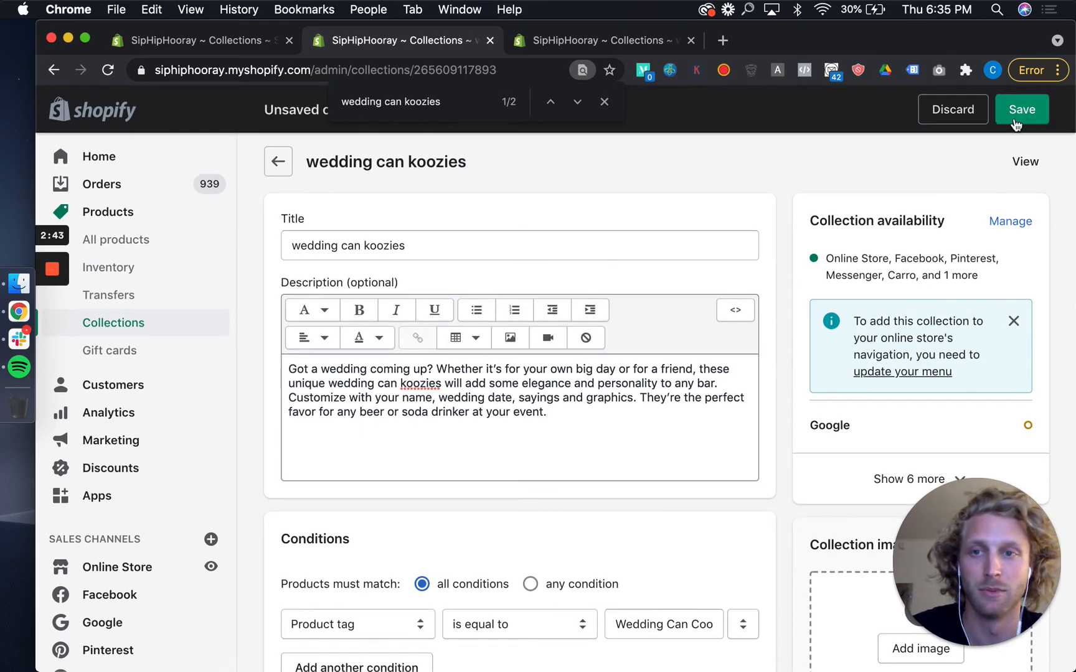
pyautogui.click(1024, 114)
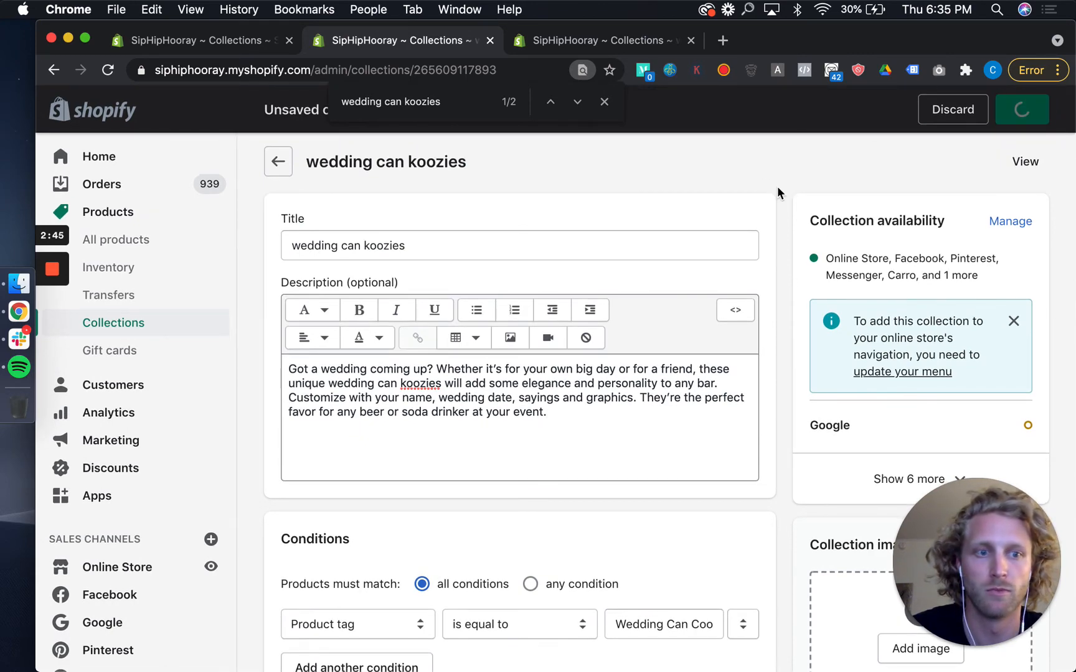
# Step: Switch to the Google Sheet and enter 1 under Landing Page Copy for the "wedding can koozies" keyword
pyautogui.hotkey('ctrl', 'Left')
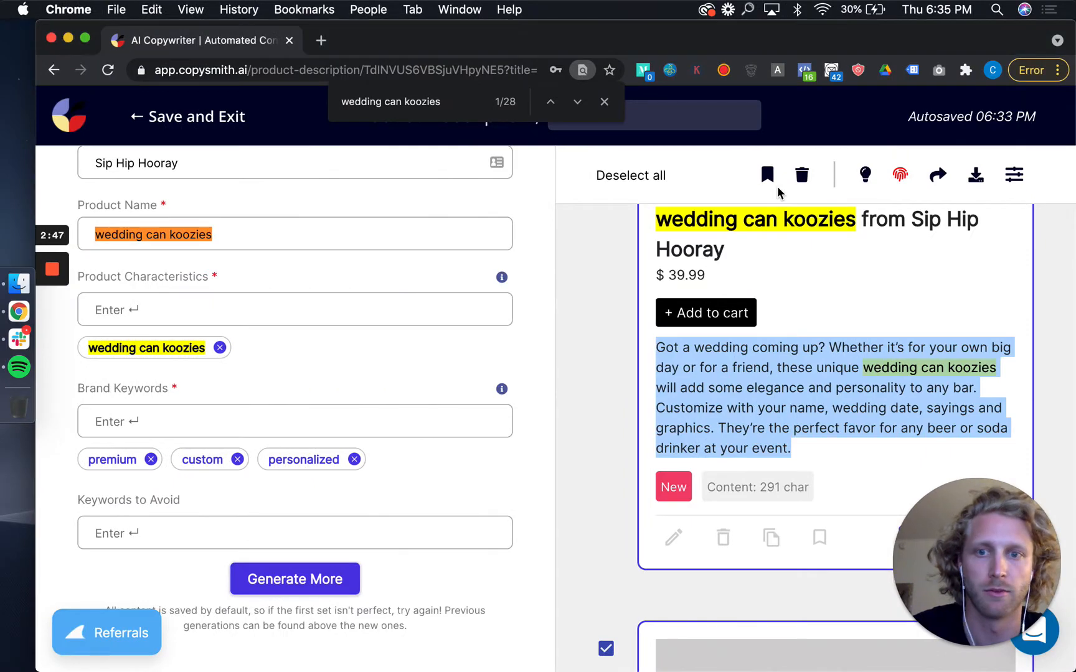
pyautogui.hotkey('ctrl', 'Left')
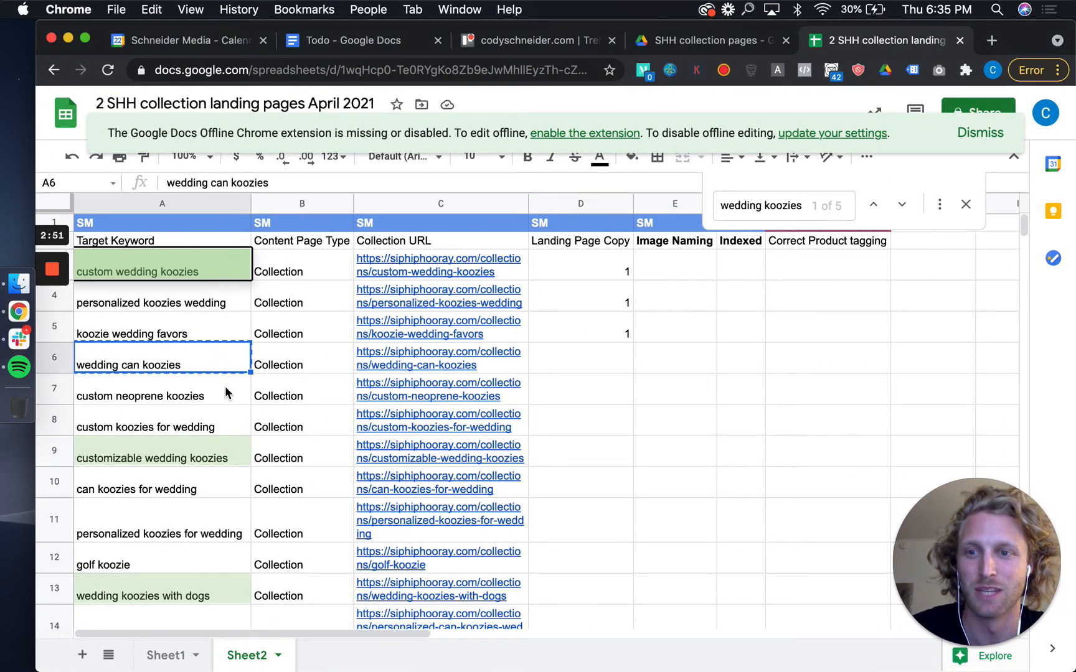
pyautogui.click(585, 367)
pyautogui.write('1')
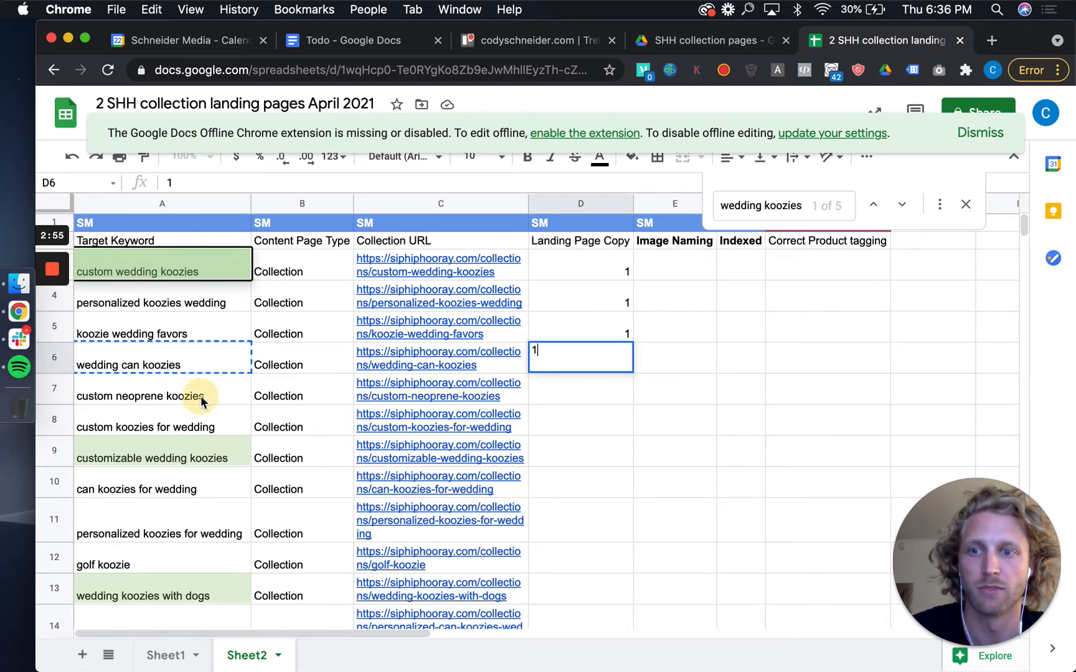
# Step: Copy the "custom neoprene koozies" keyword from the sheet and set it as the product name in Copysmith
pyautogui.click(216, 389)
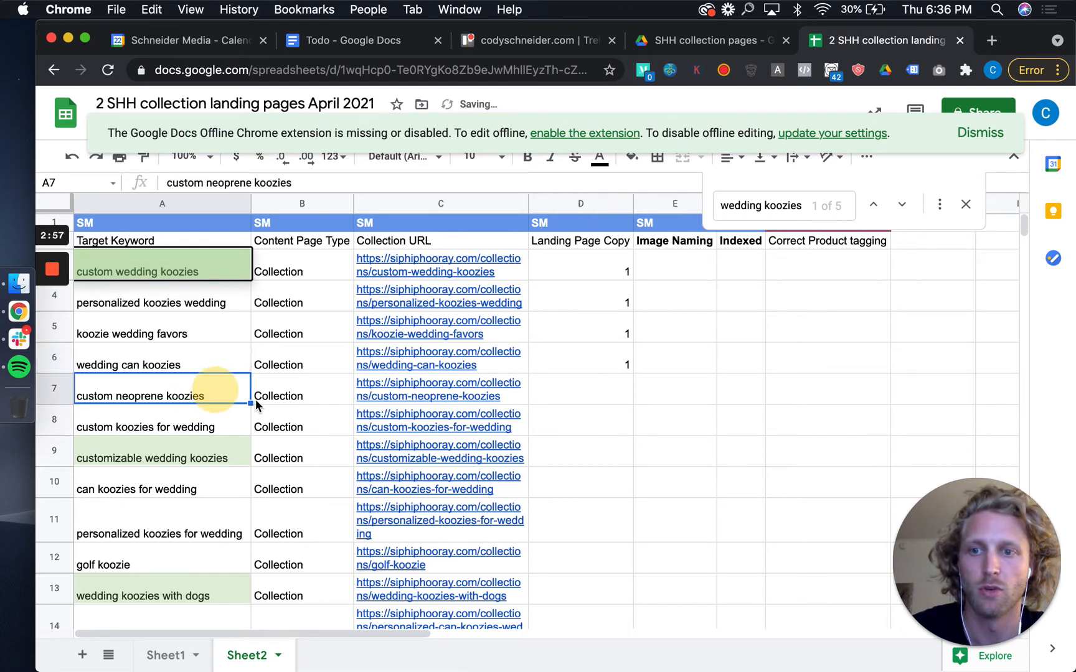
pyautogui.press('super+c')
pyautogui.hotkey('ctrl', 'Right')
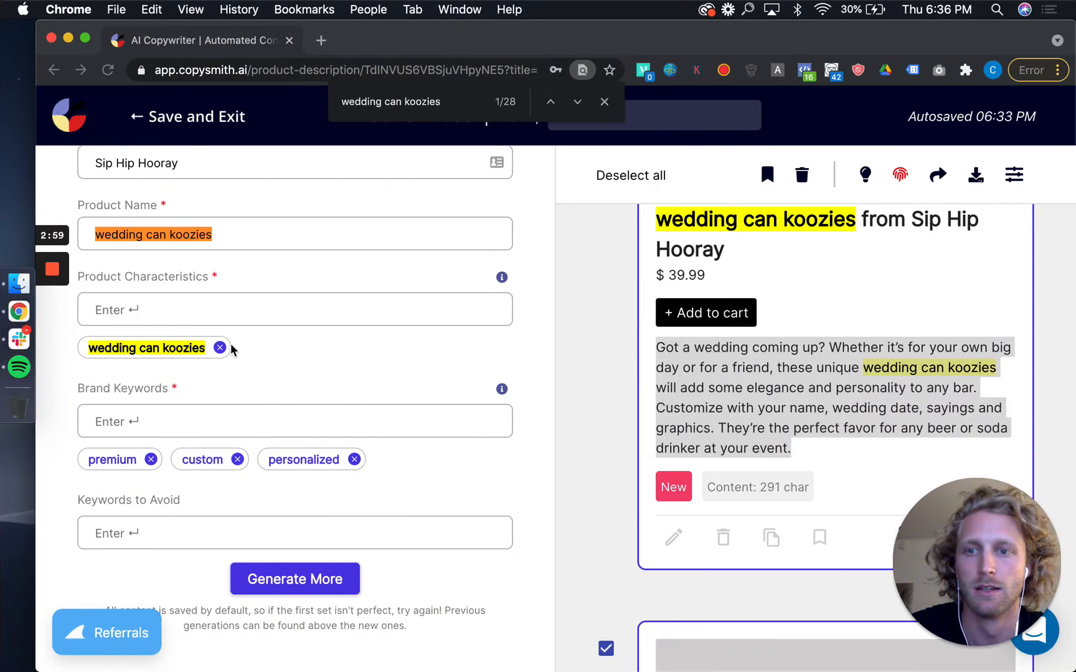
pyautogui.tripleClick(219, 234)
pyautogui.press('super+c')
pyautogui.press('super+v')
# Step: Replace the "wedding can koozies" product characteristic with "custom neoprene koozies" and generate more descriptions
pyautogui.click(220, 348)
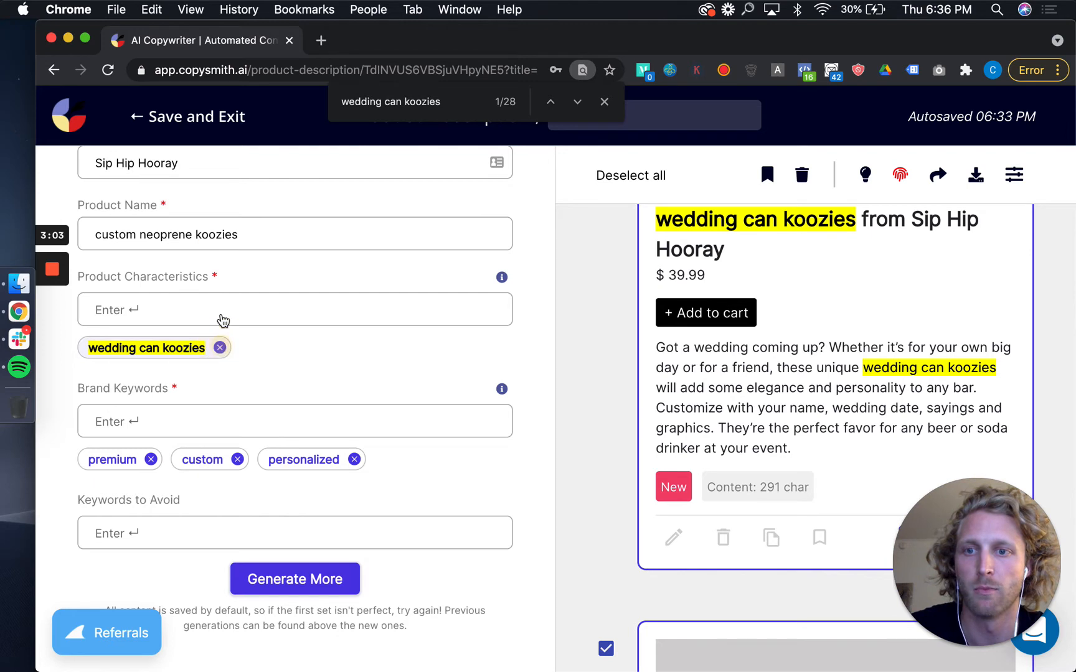
pyautogui.click(222, 325)
pyautogui.press('super+v')
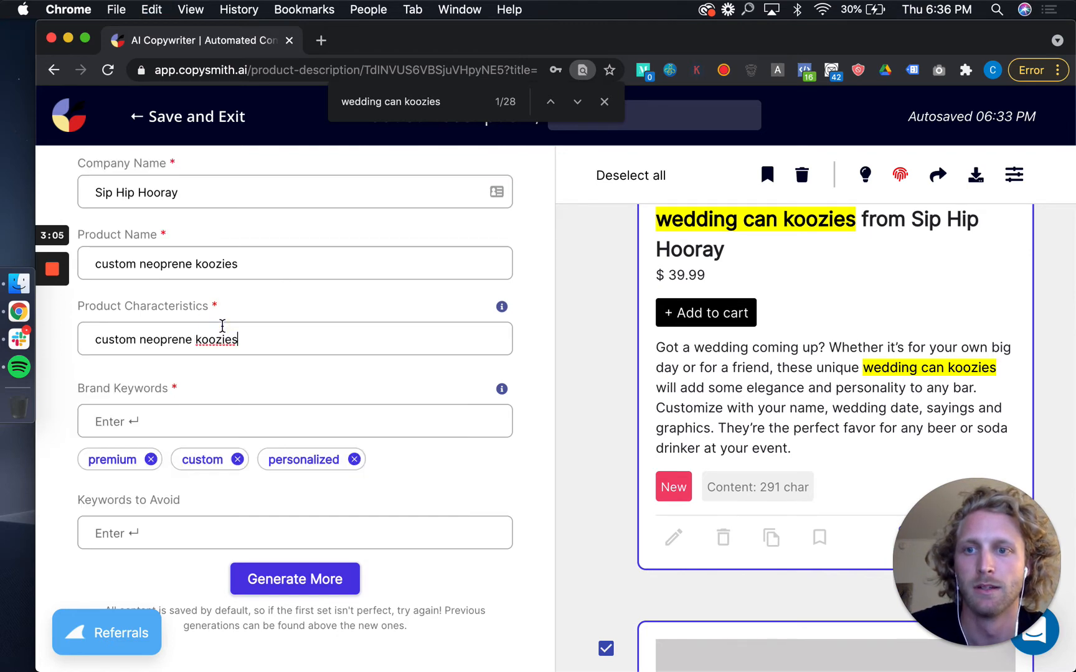
pyautogui.press('Return')
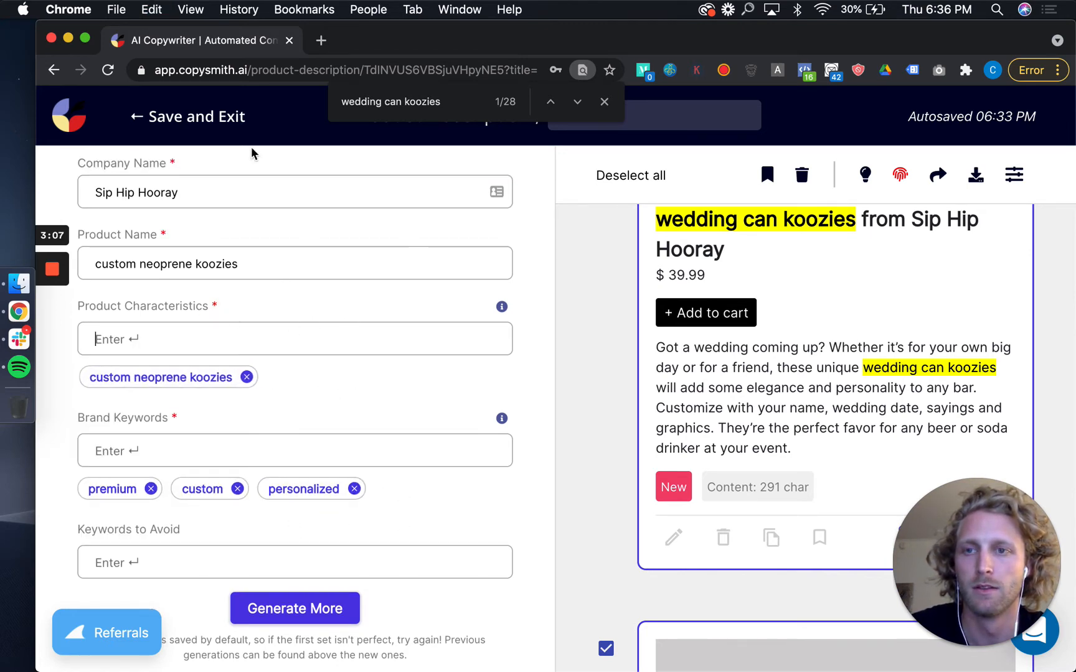
pyautogui.scroll(1, 338, 303)
pyautogui.scroll(3, 338, 304)
pyautogui.click(604, 102)
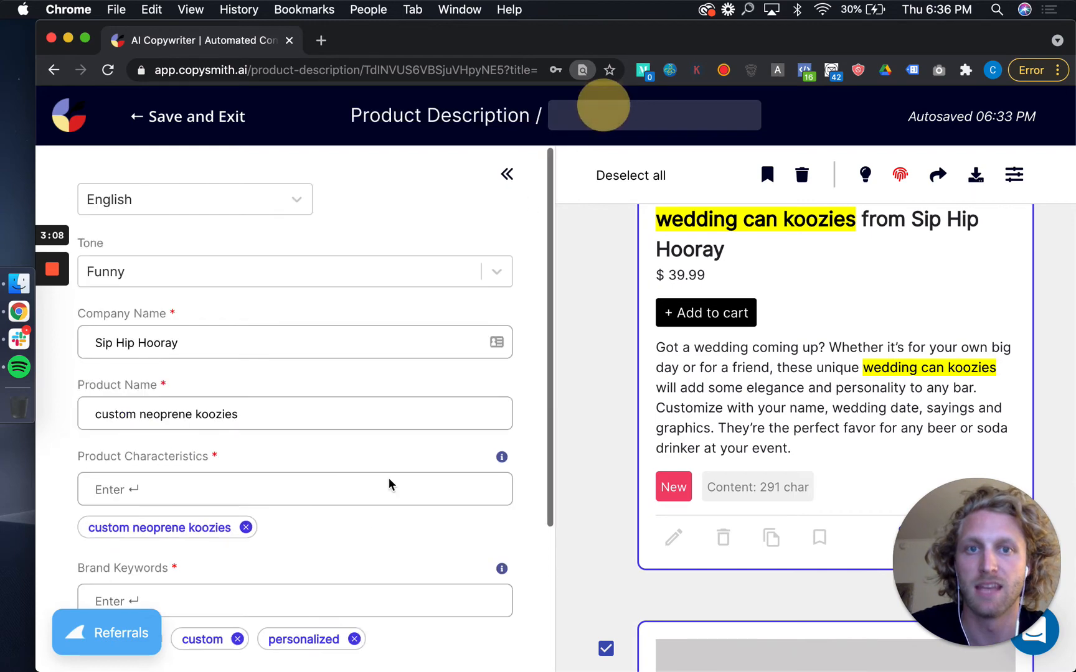
pyautogui.scroll(-5, 349, 516)
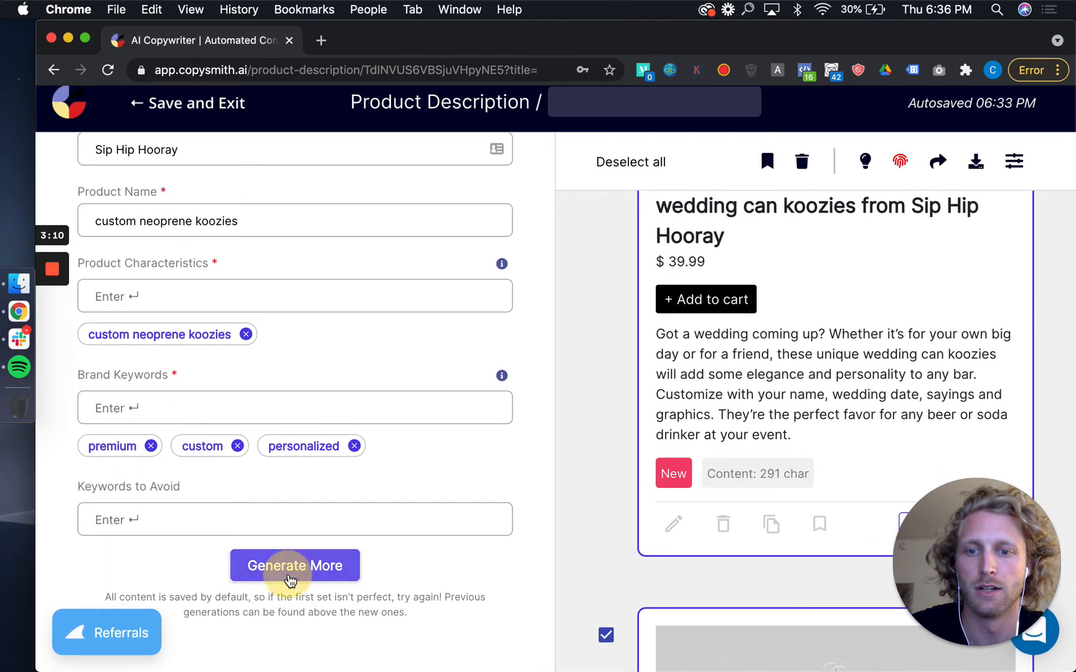
pyautogui.click(289, 576)
# Step: Switch to the Shopify admin, filter the collections by "custom neoprene koozies" and open the matching collection
pyautogui.hotkey('ctrl', 'Right')
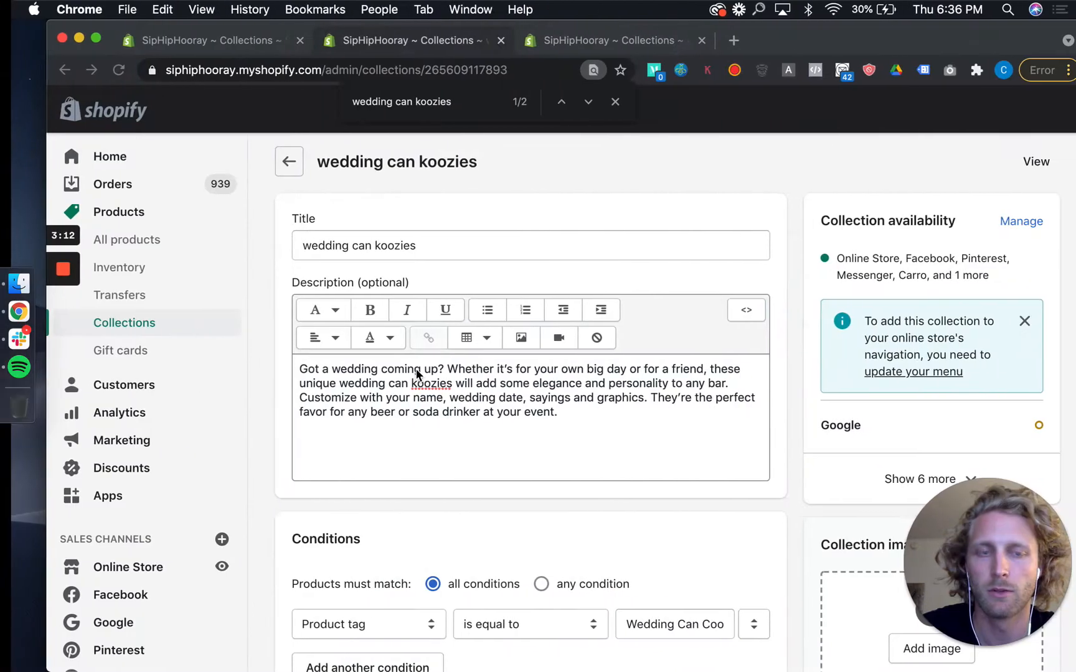
pyautogui.click(278, 161)
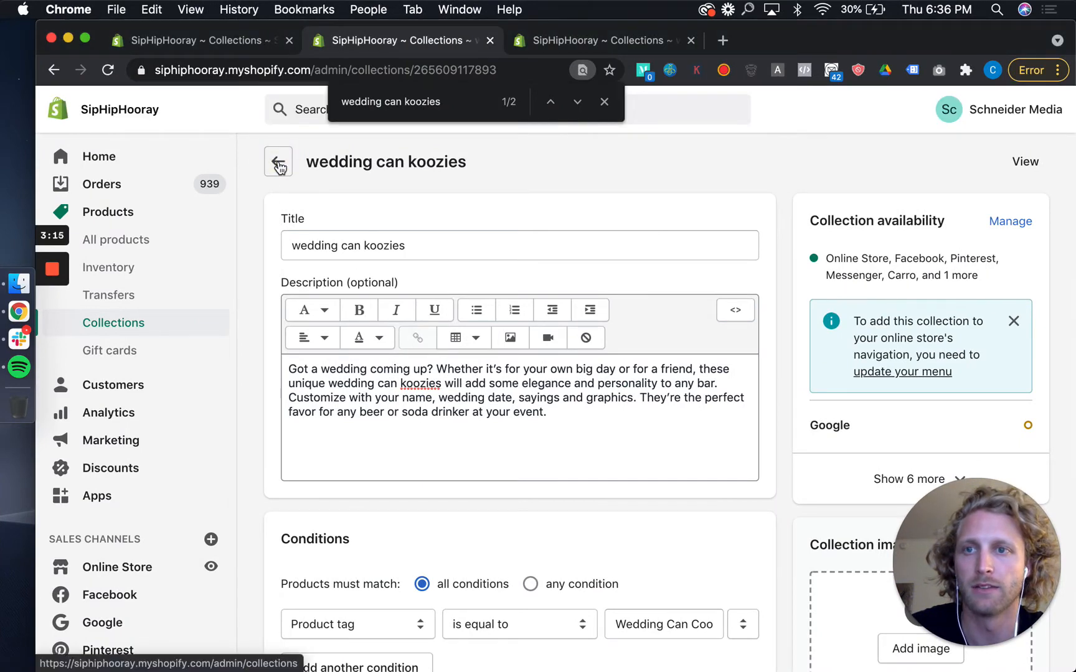
pyautogui.click(604, 101)
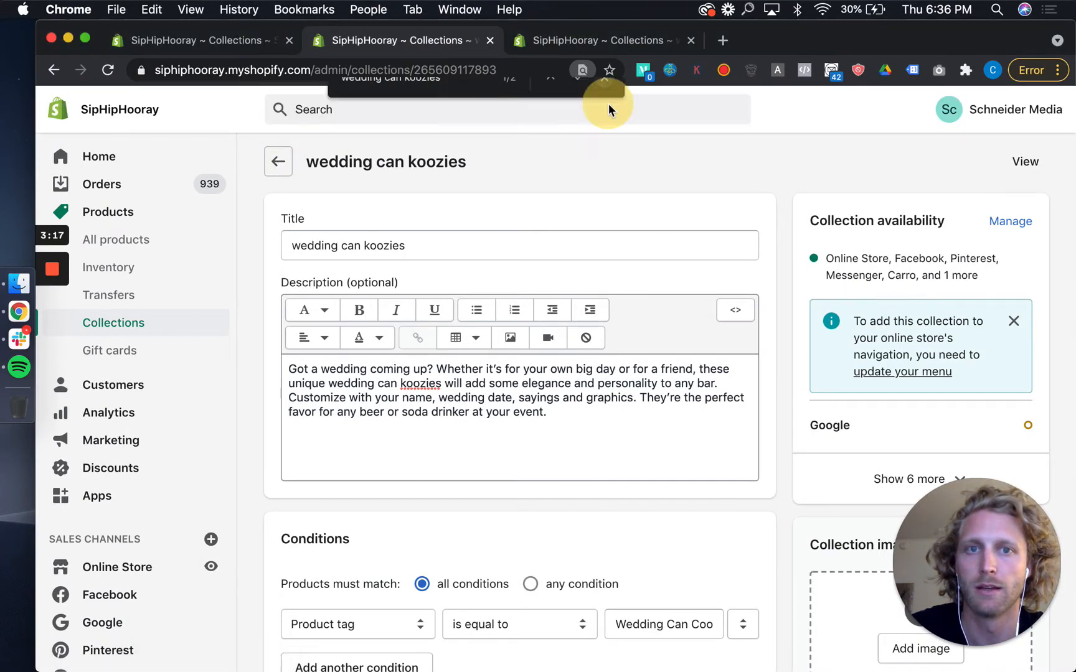
pyautogui.click(285, 161)
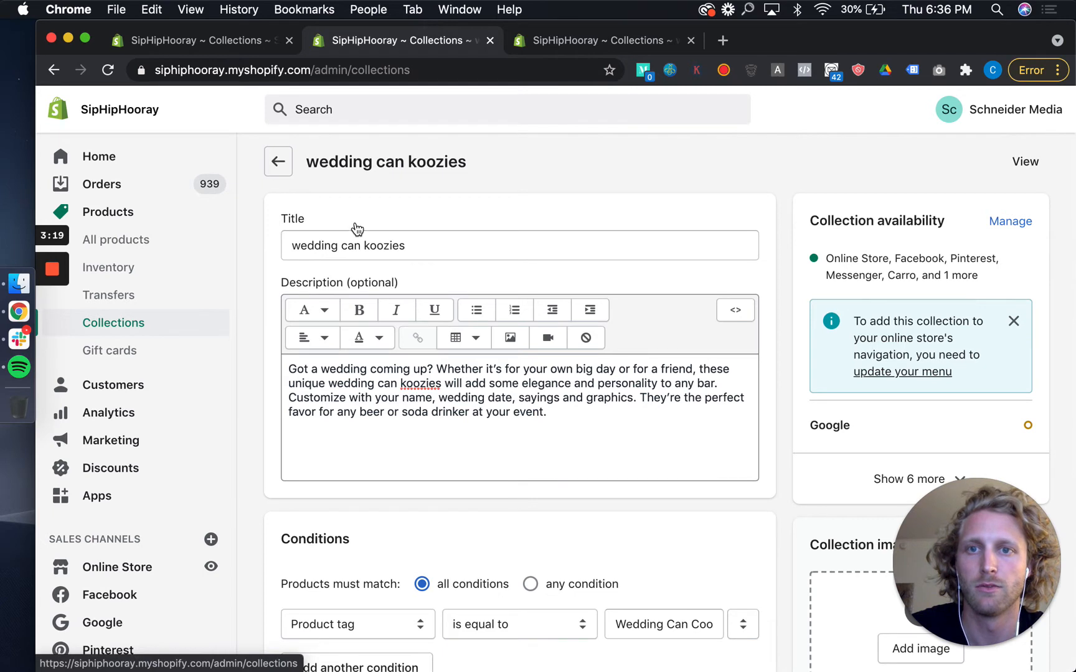
pyautogui.click(443, 250)
pyautogui.click(442, 261)
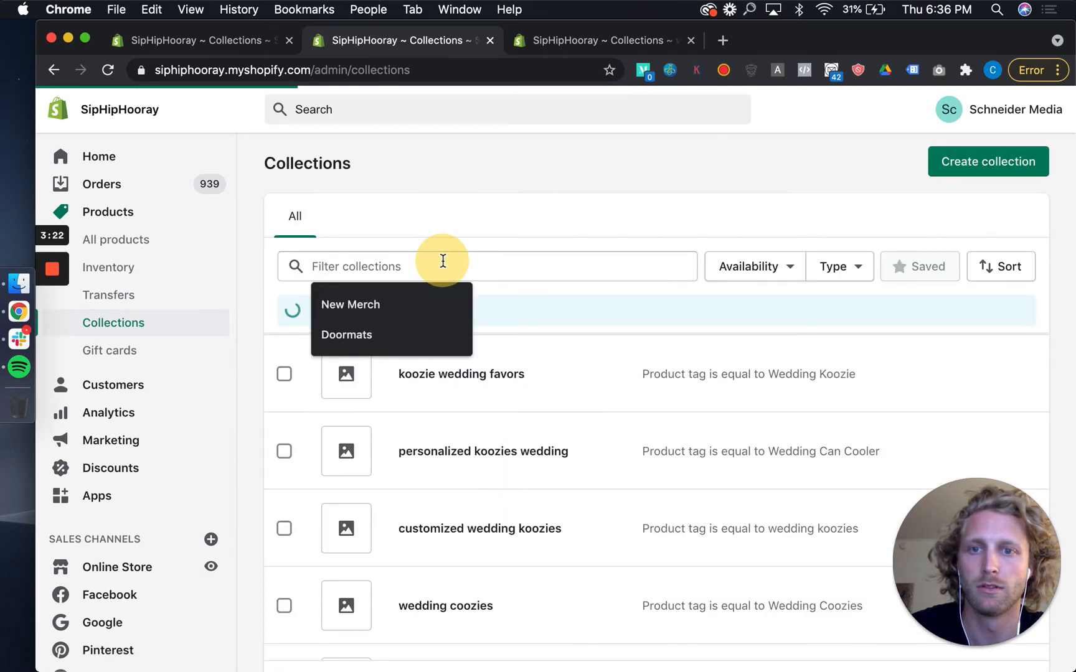
pyautogui.write('custom neoprene koozies')
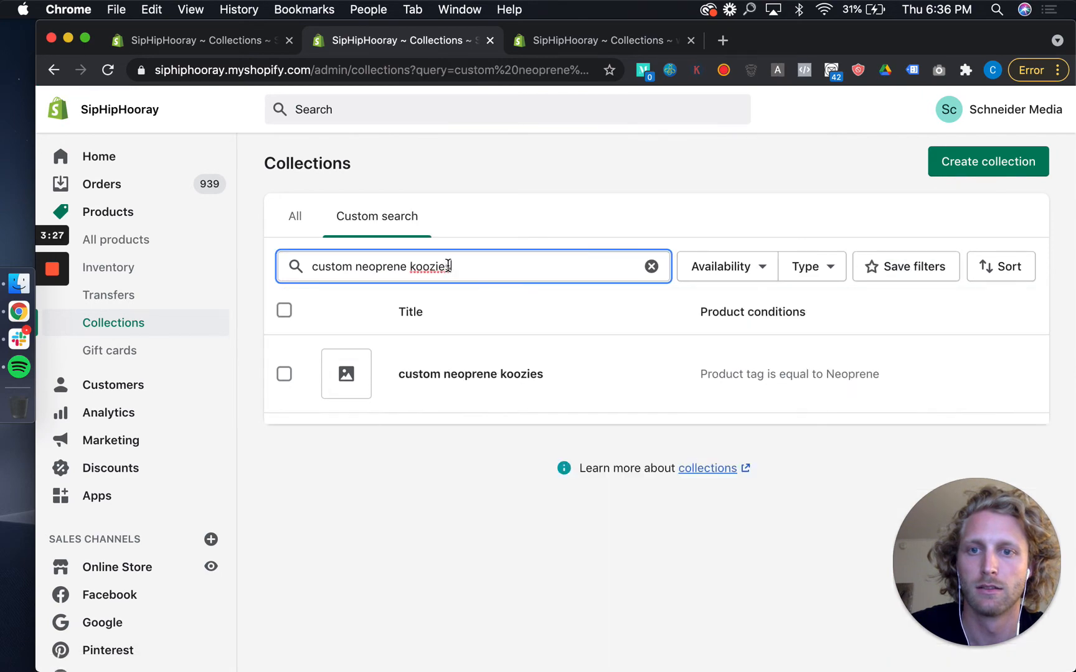
pyautogui.click(465, 378)
# Step: Return to Copysmith, search the page for "custom neoprene koozies" and review the generated descriptions that use the keyword
pyautogui.hotkey('ctrl', 'Left')
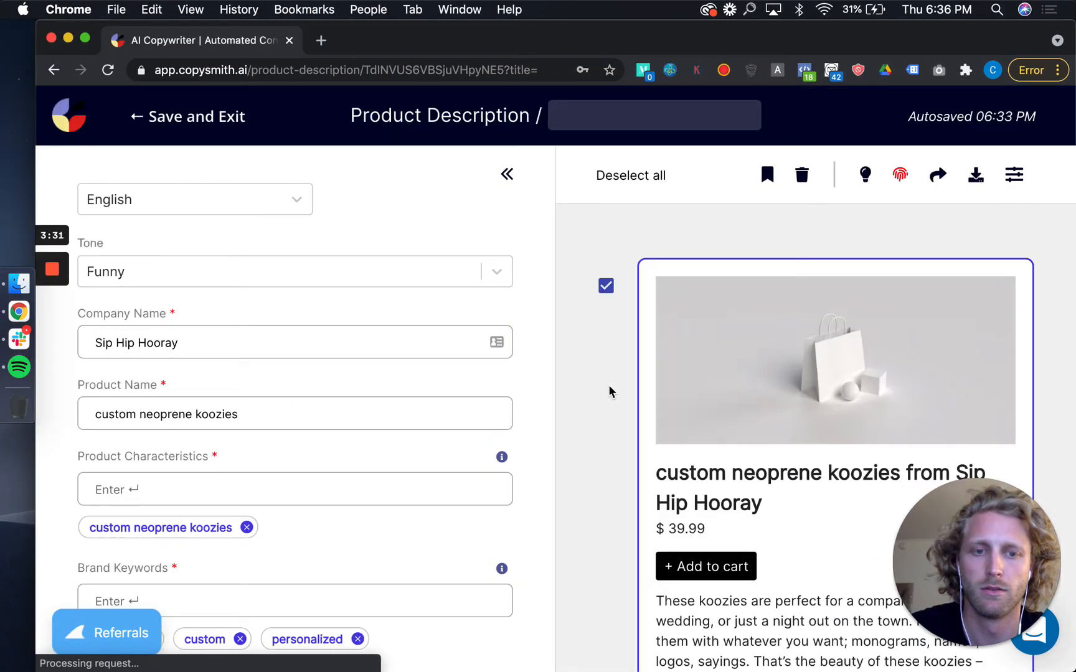
pyautogui.press('super+f')
pyautogui.scroll(-3, 609, 391)
pyautogui.scroll(-10, 609, 391)
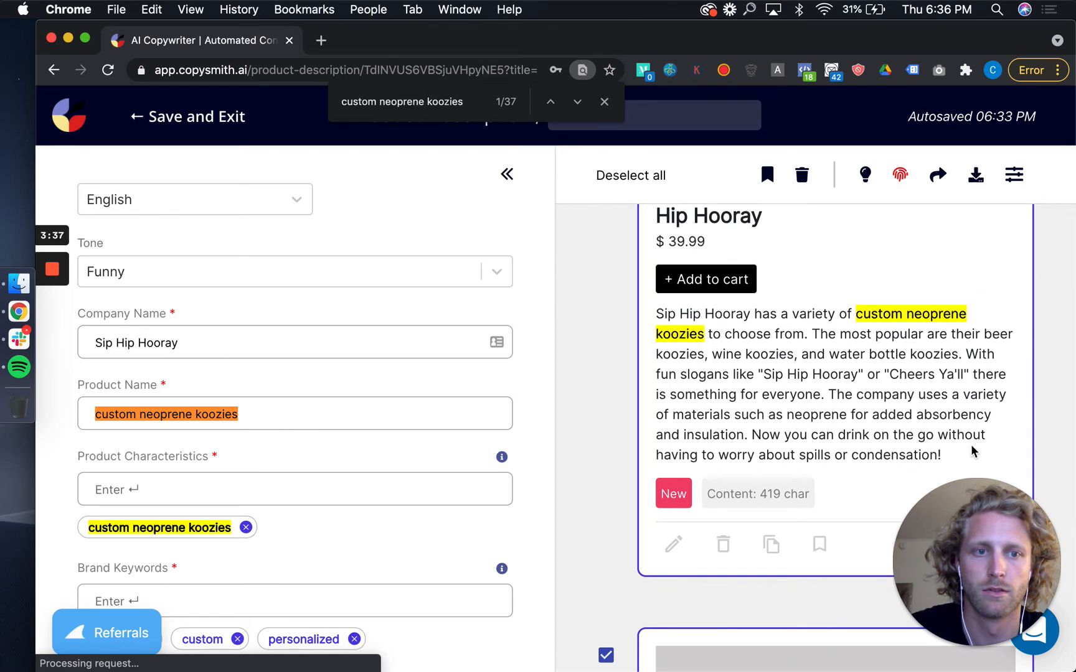
pyautogui.moveTo(956, 453); pyautogui.dragTo(650, 324)
pyautogui.scroll(-5, 650, 325)
pyautogui.scroll(-5, 654, 325)
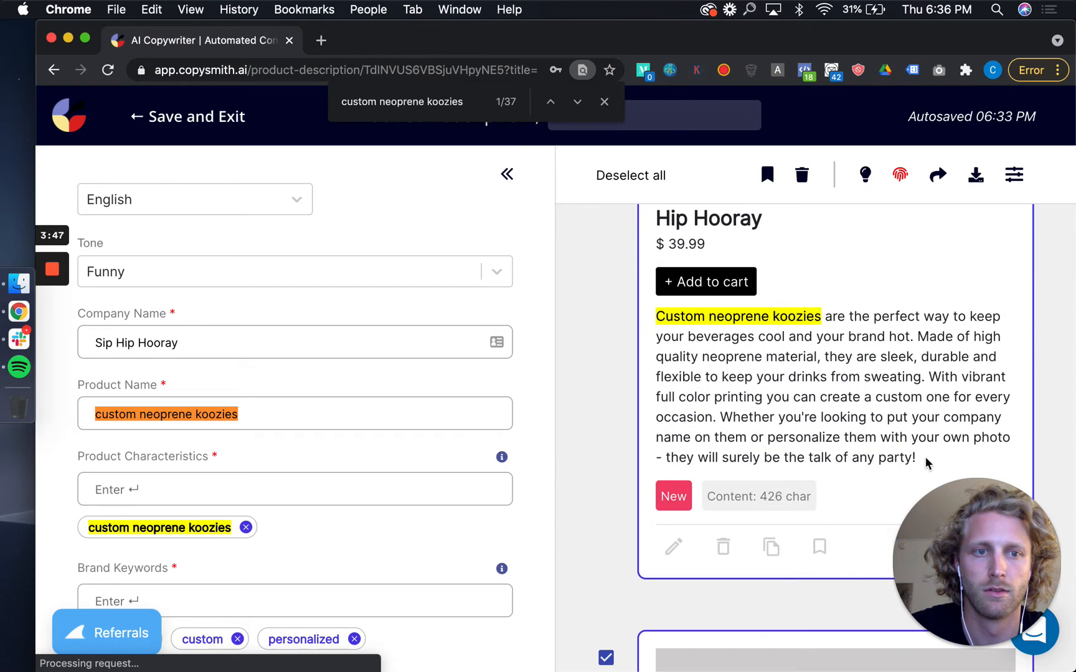
# Step: Copy the description starting "Custom neoprene koozies are the perfect way" into the description of Shopify's "custom neoprene koozies" collection
pyautogui.moveTo(931, 462); pyautogui.dragTo(648, 319)
pyautogui.press('super+c')
pyautogui.hotkey('ctrl', 'Right')
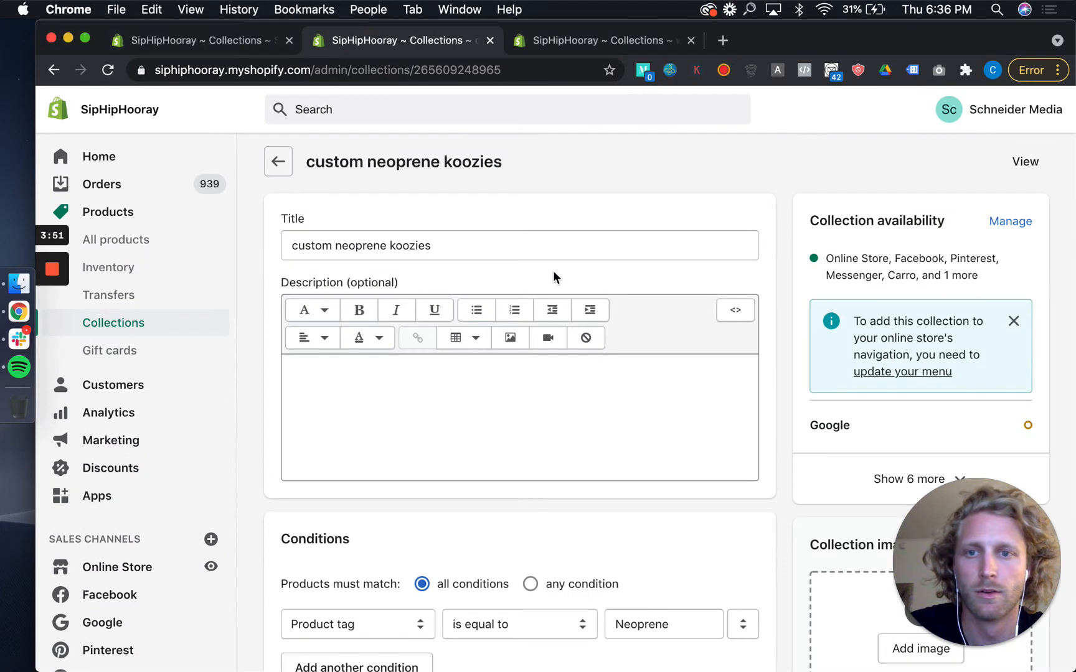
pyautogui.click(447, 415)
pyautogui.press('super+v')
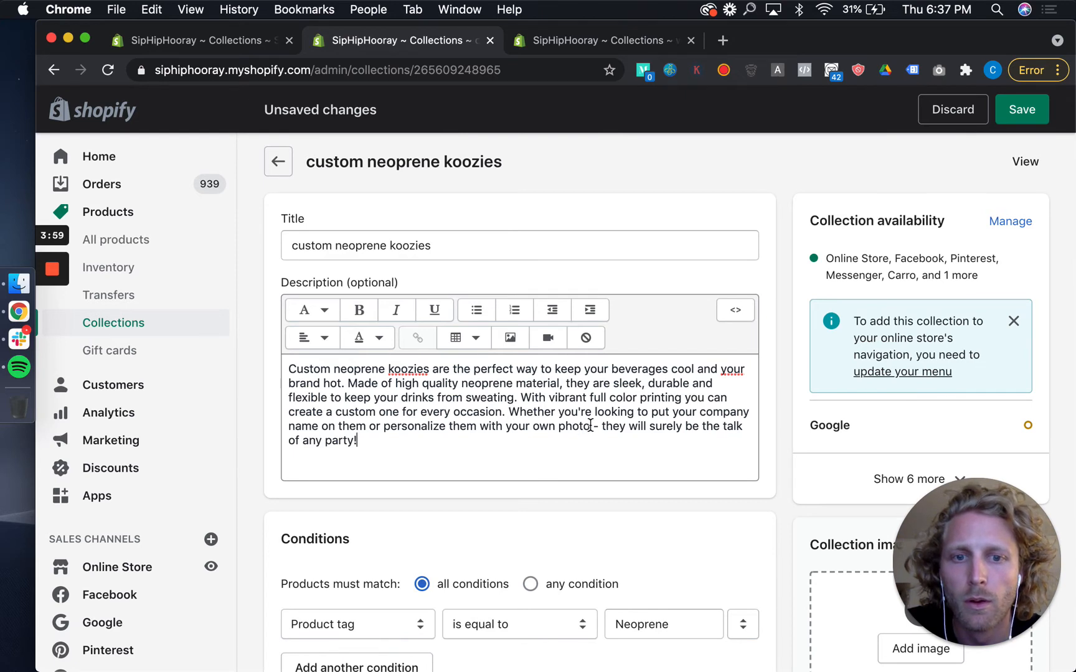
# Step: Replace "own photo" with "own design" in the collection description and save the collection
pyautogui.moveTo(590, 426); pyautogui.dragTo(531, 429)
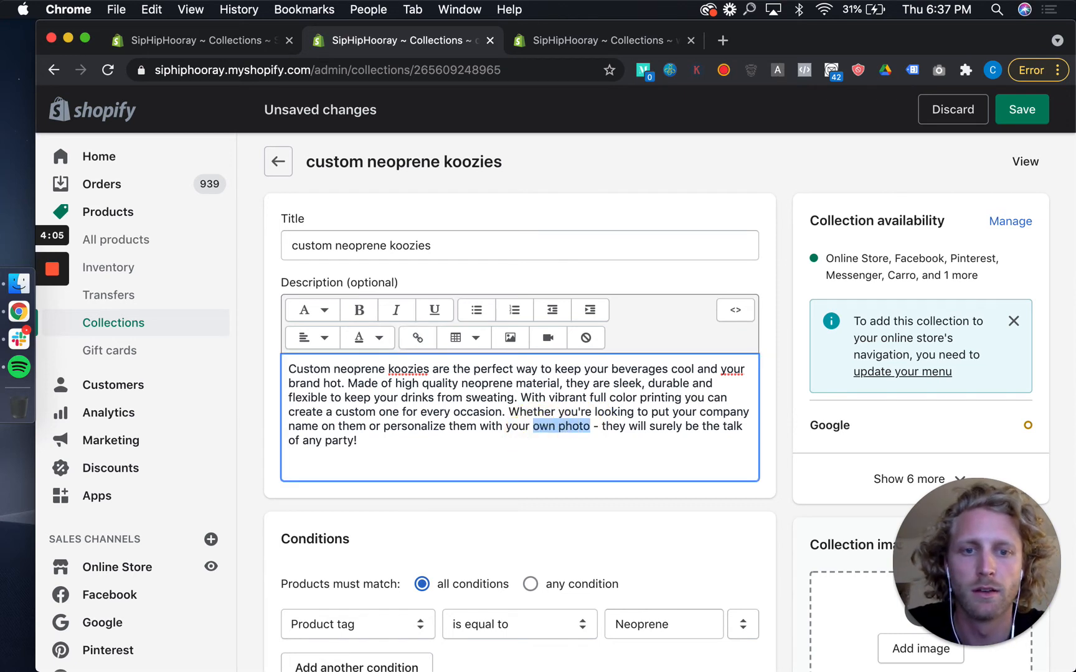
pyautogui.write('own design')
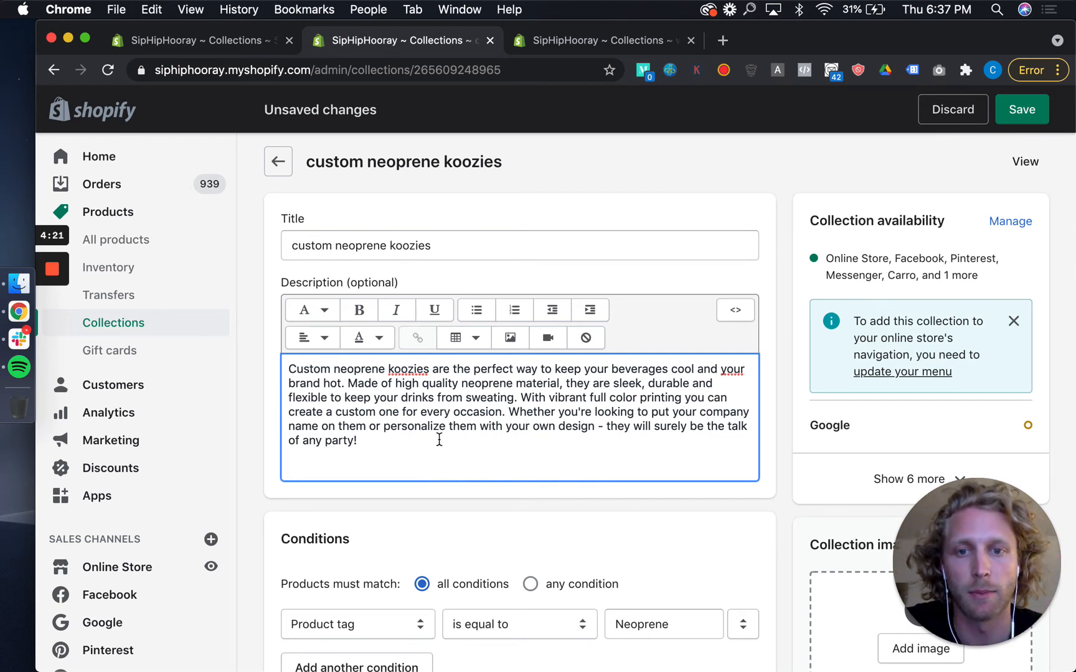
pyautogui.scroll(-1, 786, 370)
pyautogui.scroll(-7, 786, 370)
pyautogui.scroll(8, 785, 370)
pyautogui.click(1030, 111)
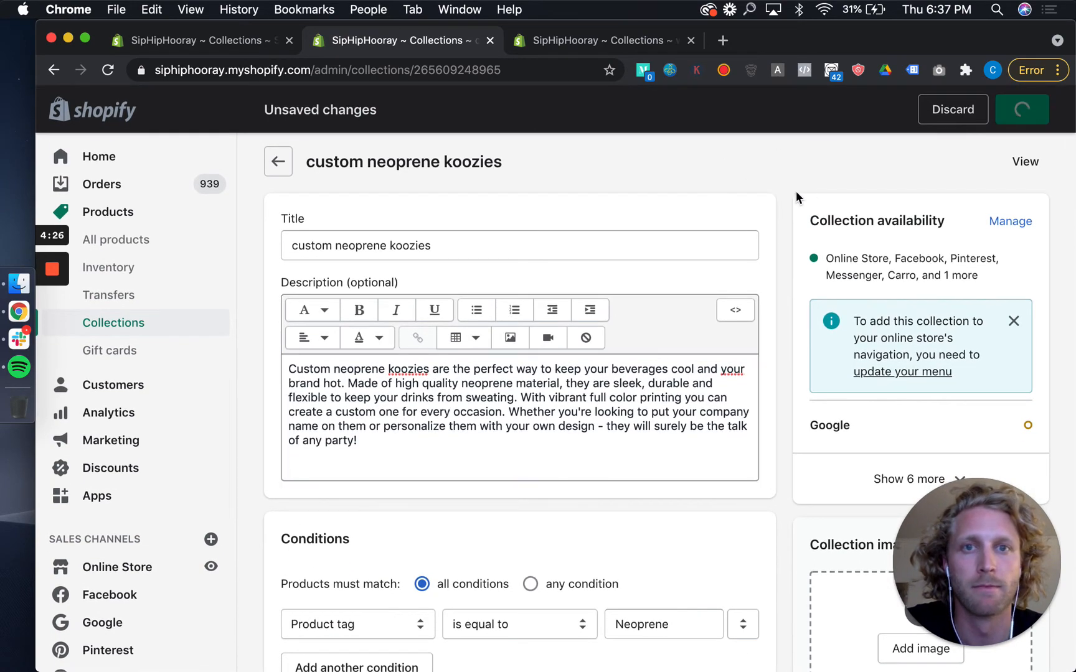
# Step: Switch to the analytics browser profile and review the High Impact Keywords page of the Sip Hip Hooray report in Data Studio
pyautogui.hotkey('ctrl', 'Left')
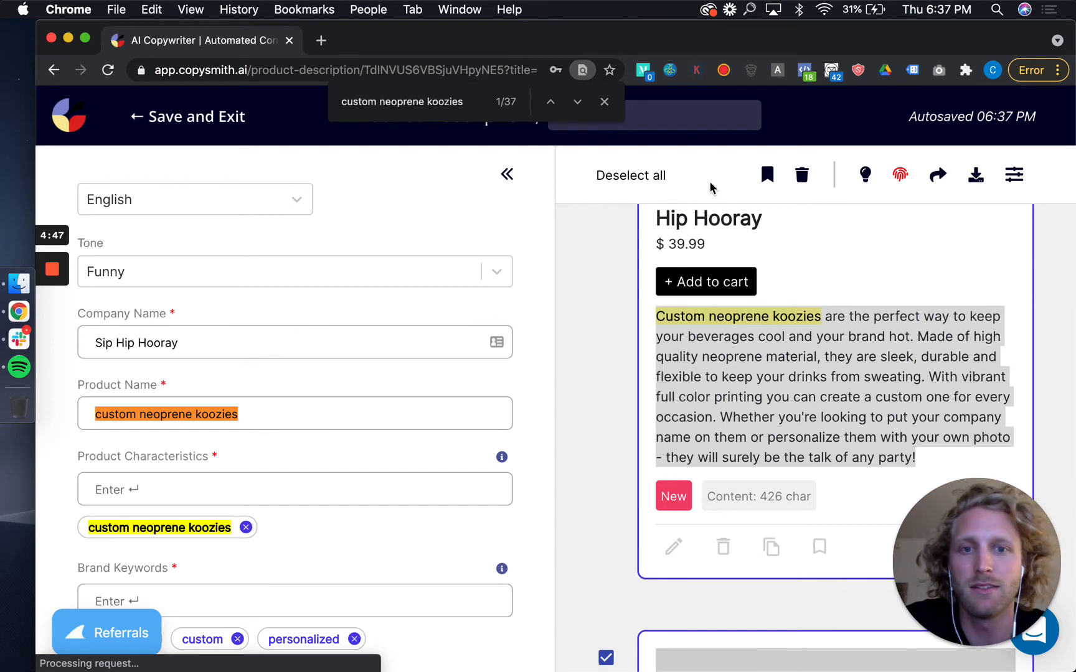
pyautogui.click(993, 70)
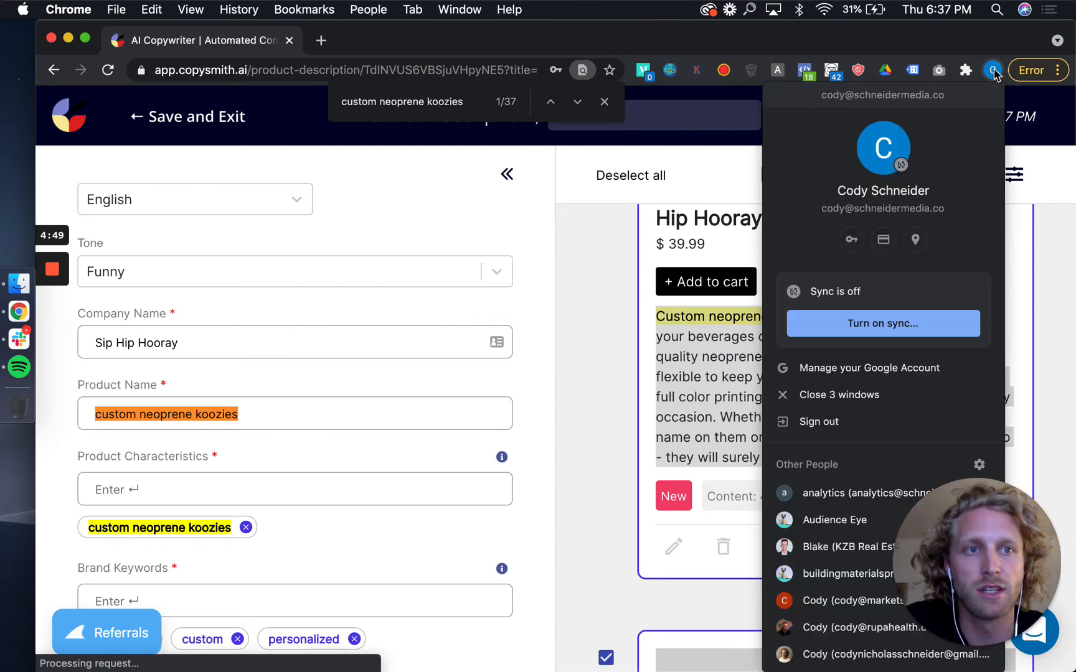
pyautogui.click(828, 494)
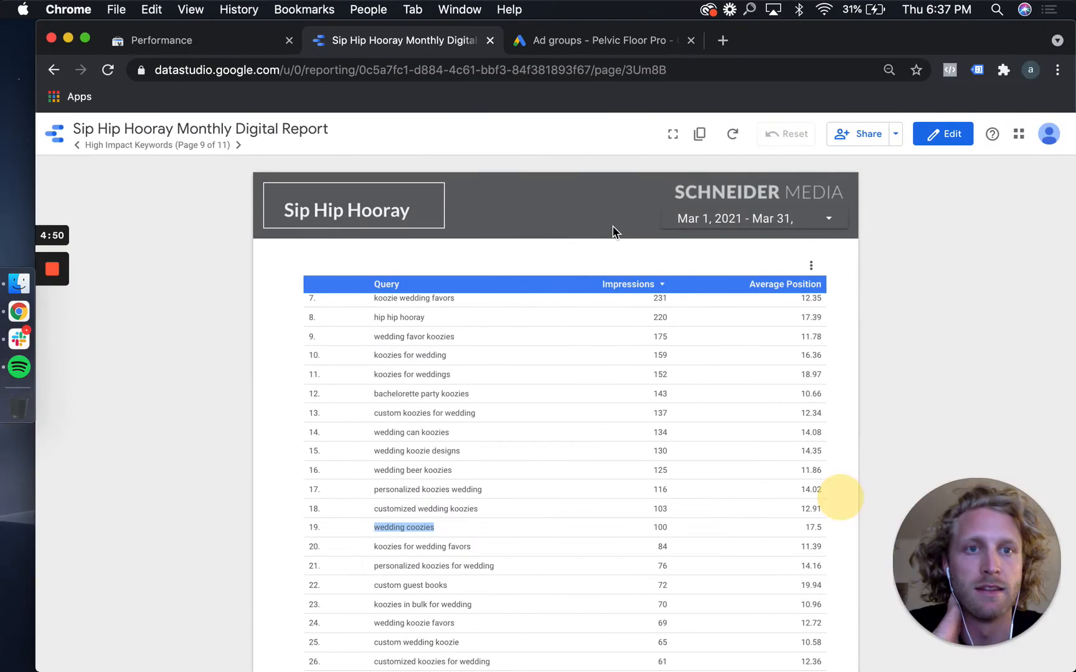
pyautogui.scroll(3, 432, 366)
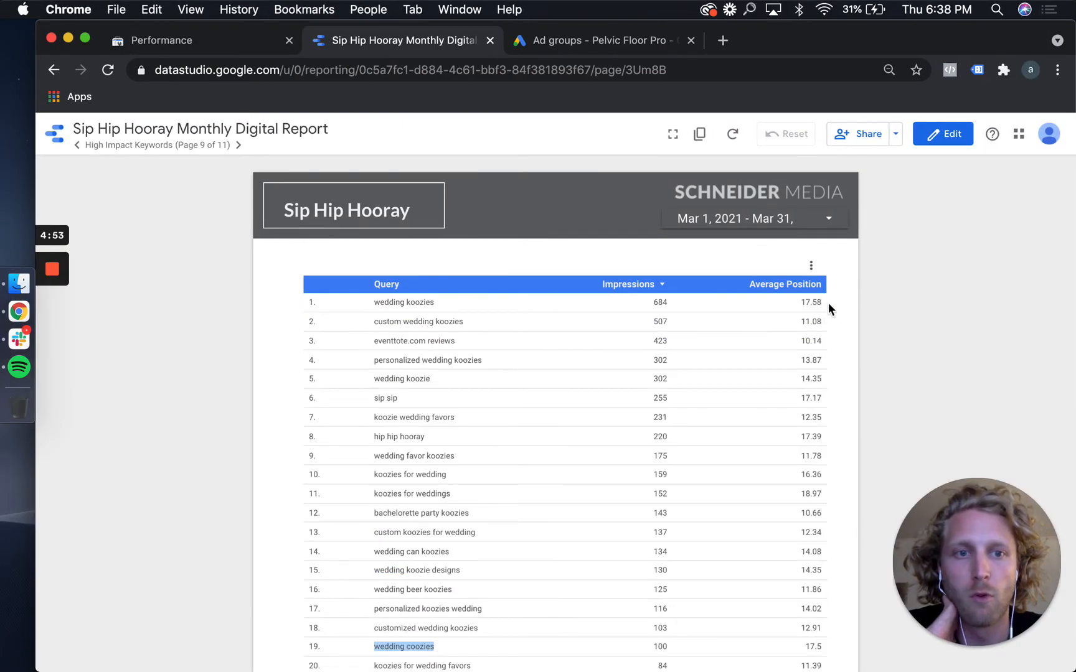
pyautogui.scroll(-15, 802, 359)
pyautogui.scroll(15, 698, 325)
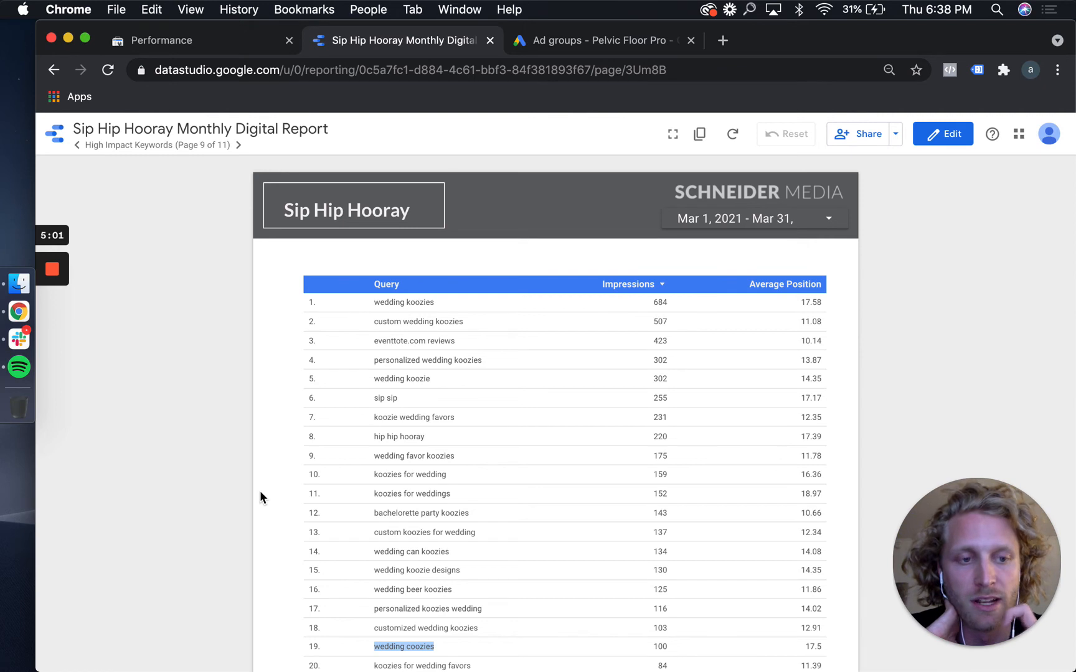
pyautogui.scroll(-2, 367, 492)
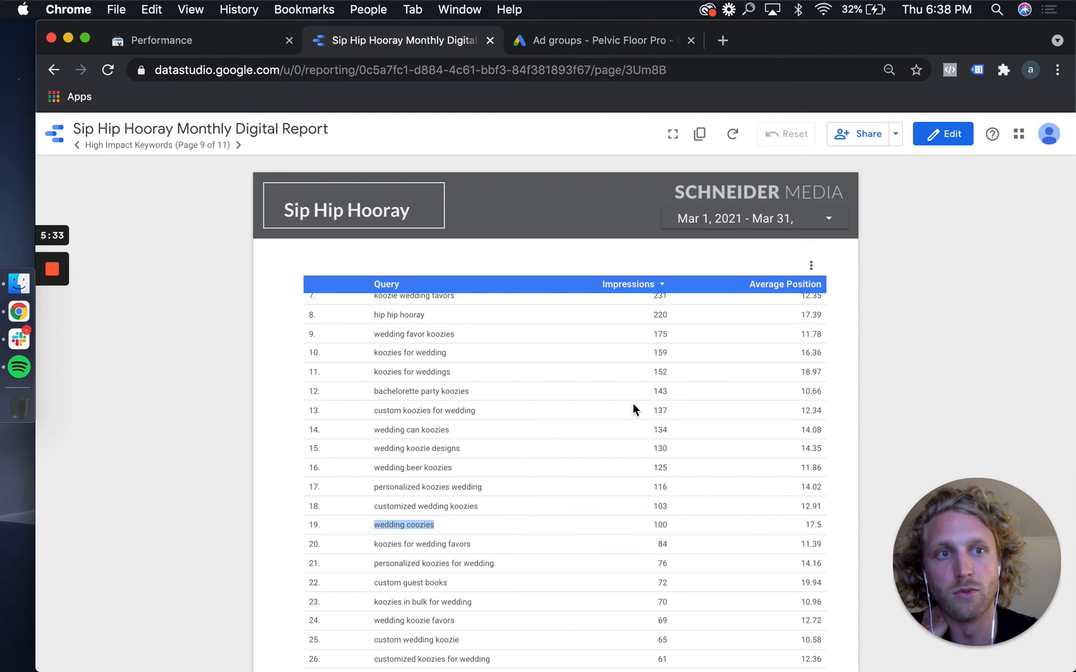
pyautogui.click(183, 41)
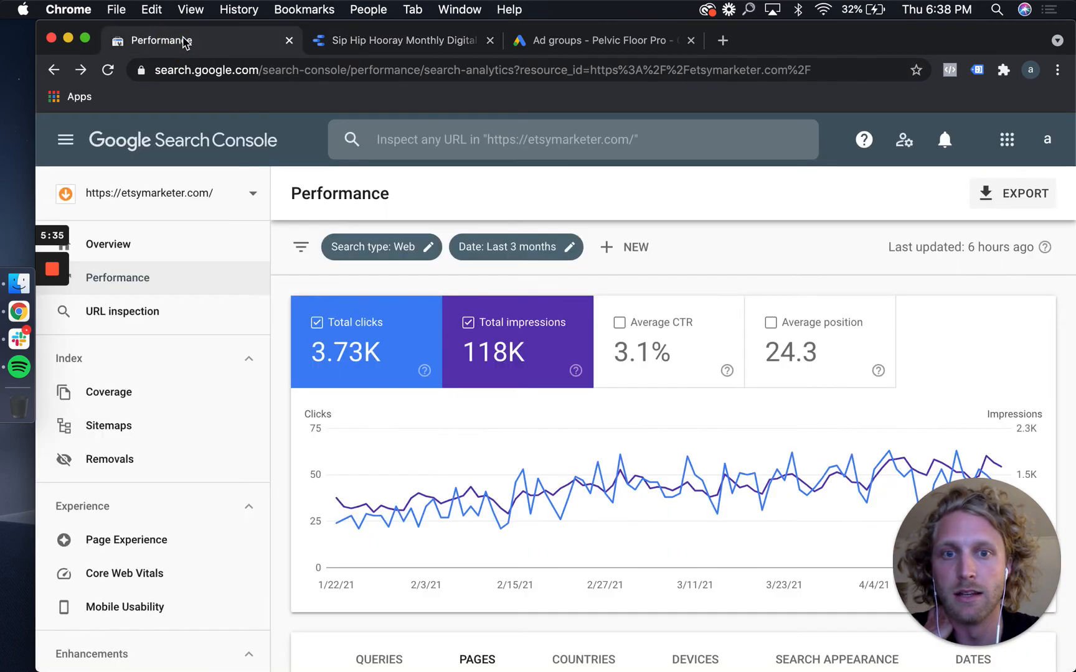
pyautogui.click(567, 246)
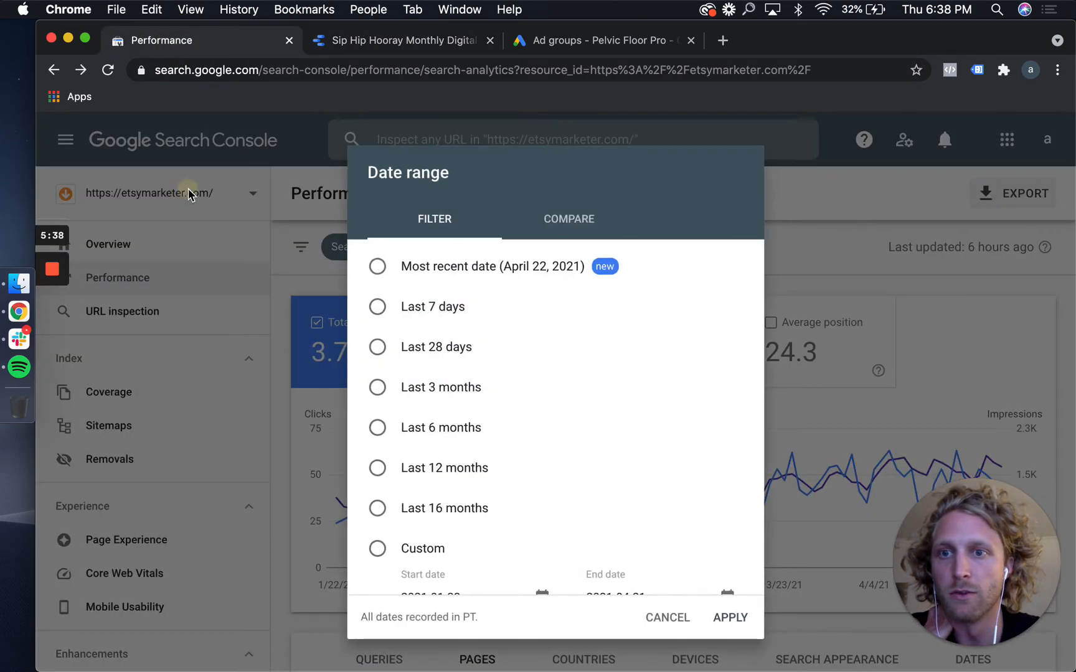
pyautogui.click(200, 198)
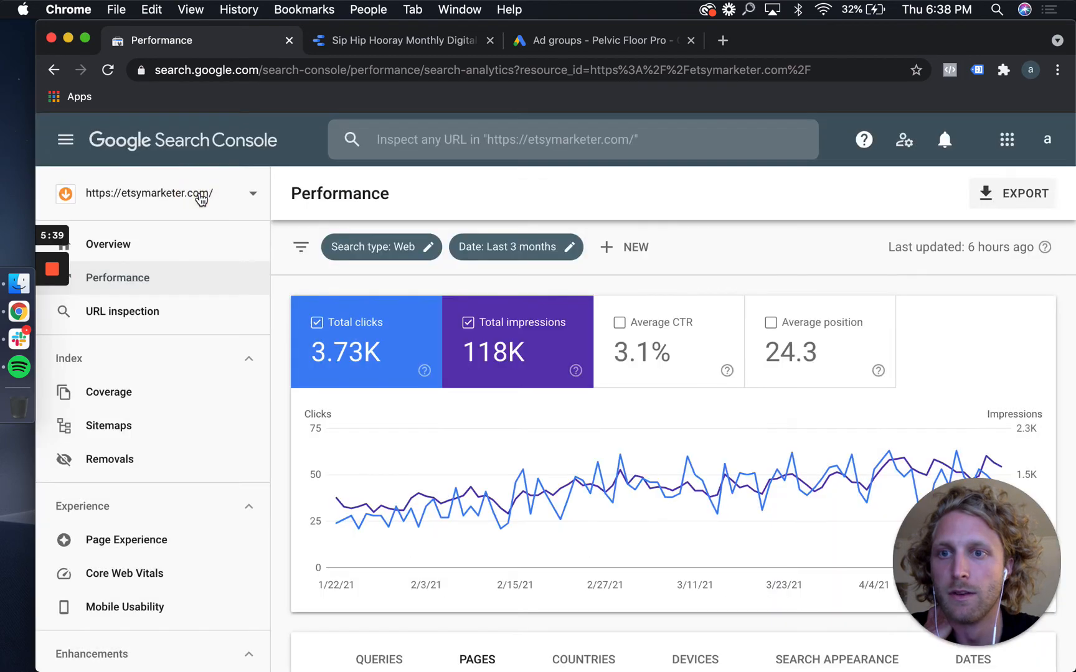
pyautogui.click(197, 193)
pyautogui.scroll(-10, 193, 417)
pyautogui.scroll(-5, 193, 418)
pyautogui.write('sip')
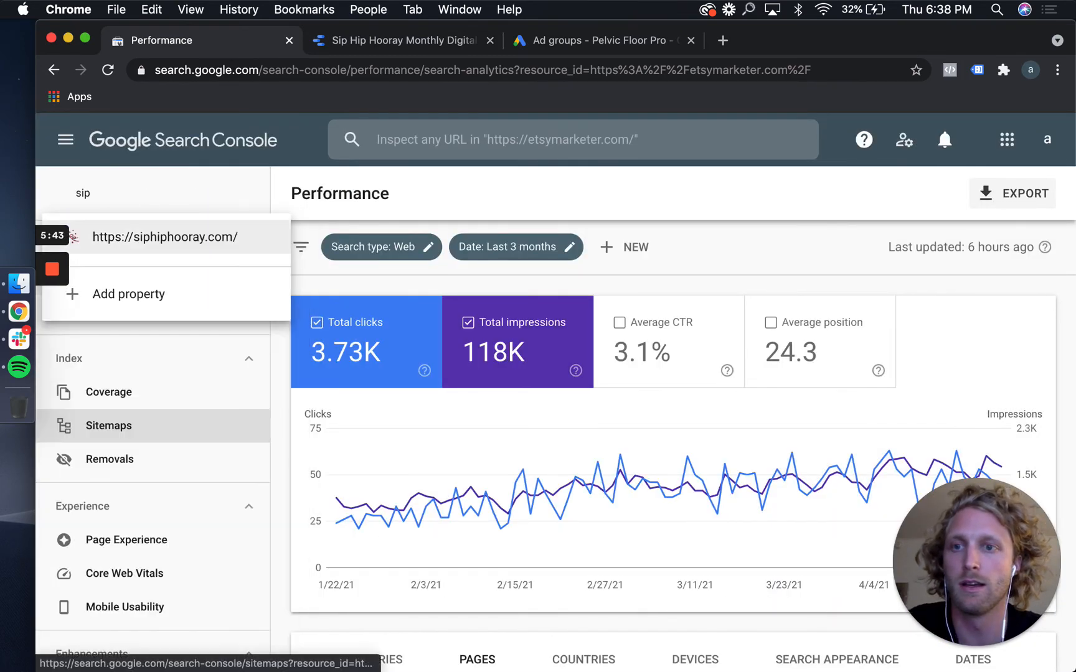
pyautogui.click(198, 241)
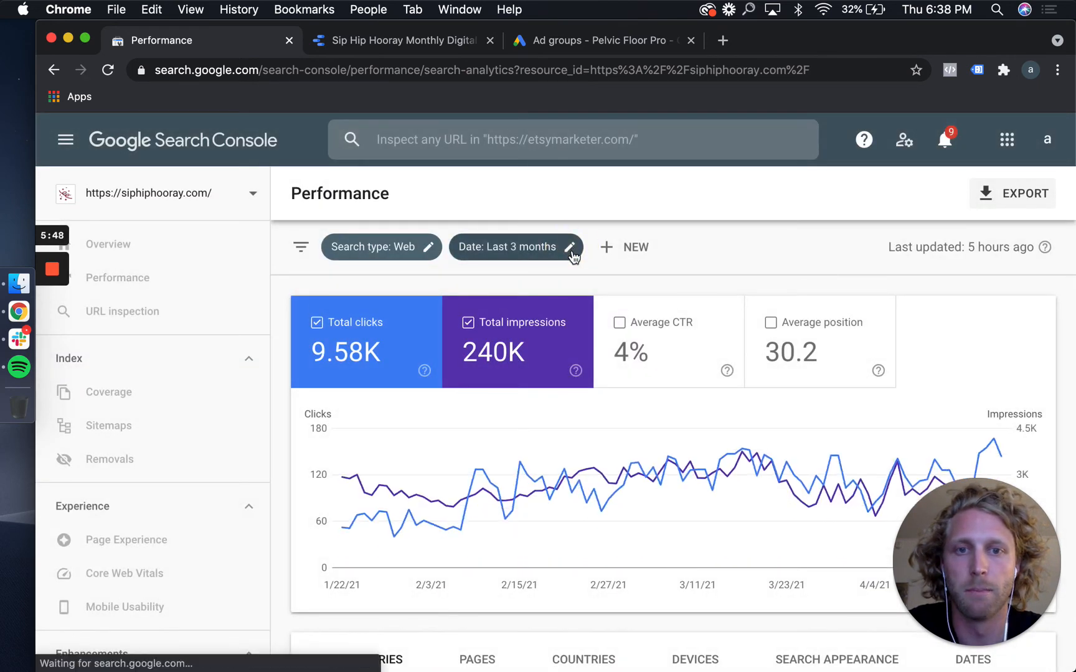
# Step: Set the Performance report's date range to the last 12 months and examine the clicks and impressions trend
pyautogui.click(571, 249)
pyautogui.click(377, 467)
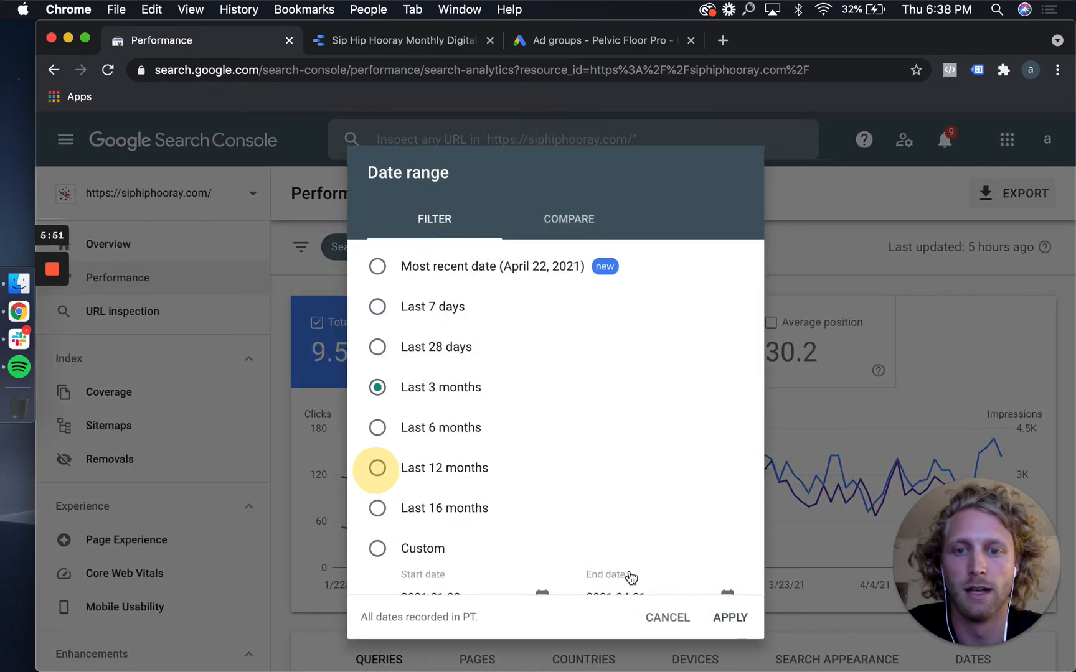
pyautogui.click(747, 621)
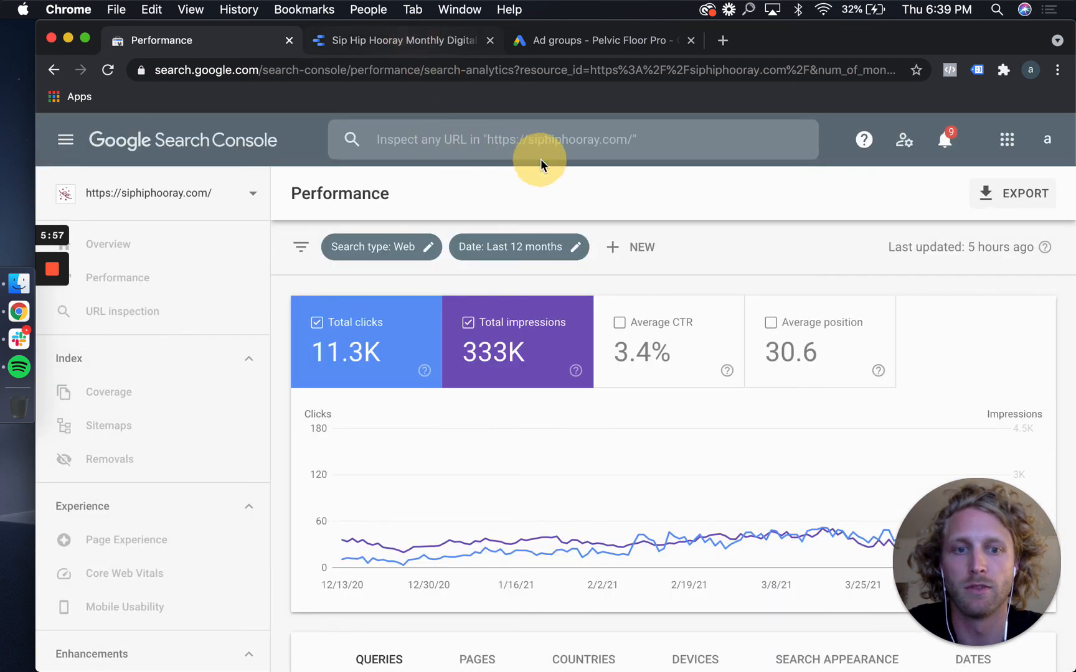
pyautogui.moveTo(540, 160); pyautogui.dragTo(541, 160)
pyautogui.moveTo(368, 162); pyautogui.dragTo(548, 41)
pyautogui.click(163, 38)
pyautogui.moveTo(1011, 585); pyautogui.dragTo(236, 584)
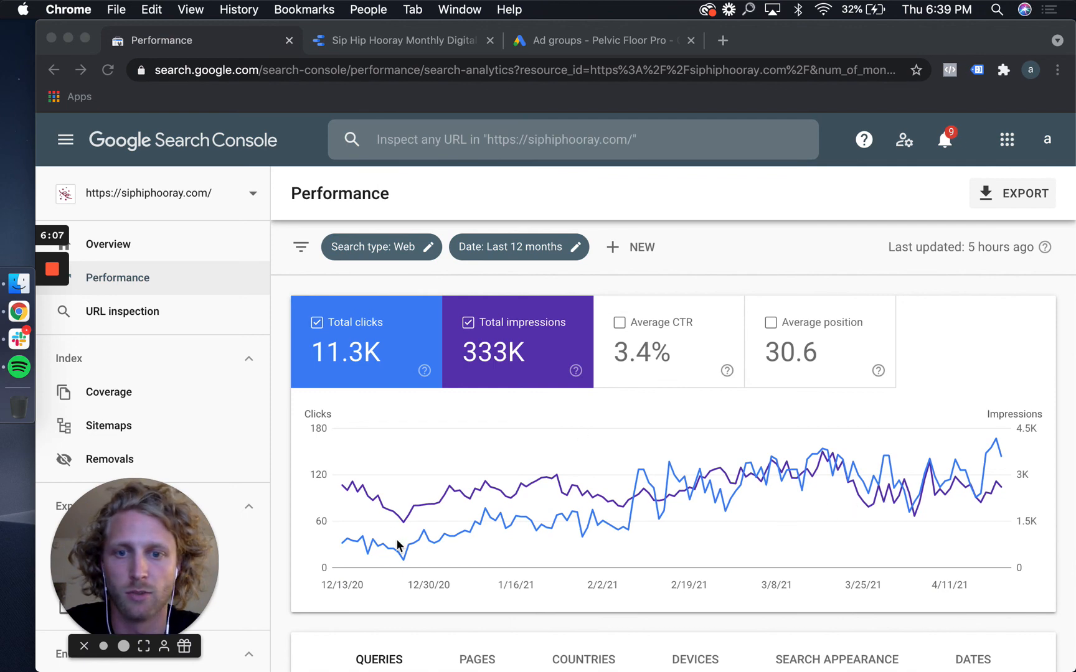
# Step: Return to the Sip Hip Hooray report in Data Studio and review the highest-impression queries on the High Impact Keywords page
pyautogui.click(378, 45)
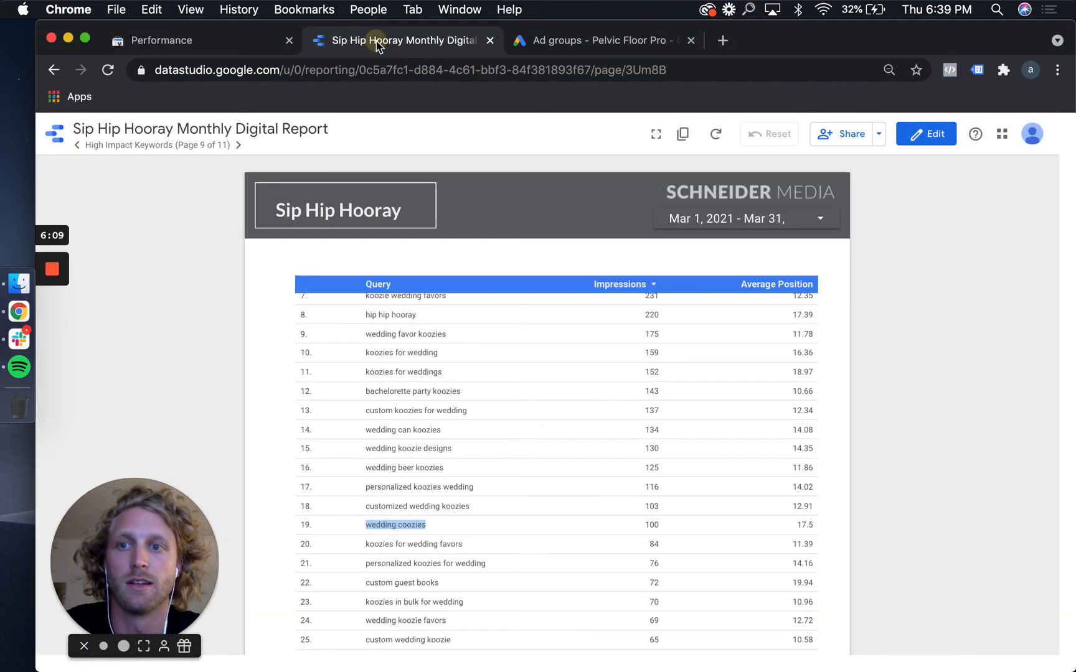
pyautogui.scroll(3, 475, 372)
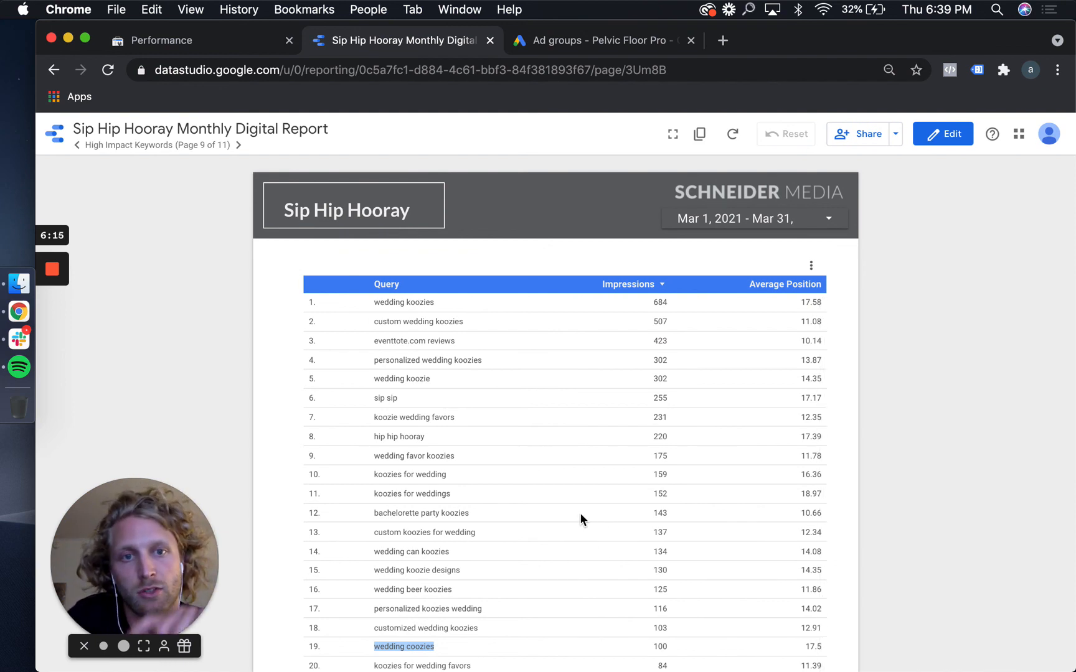
pyautogui.click(581, 514)
# Step: Switch to Copysmith and look through the generated descriptions for custom neoprene koozies
pyautogui.hotkey('ctrl', 'Right')
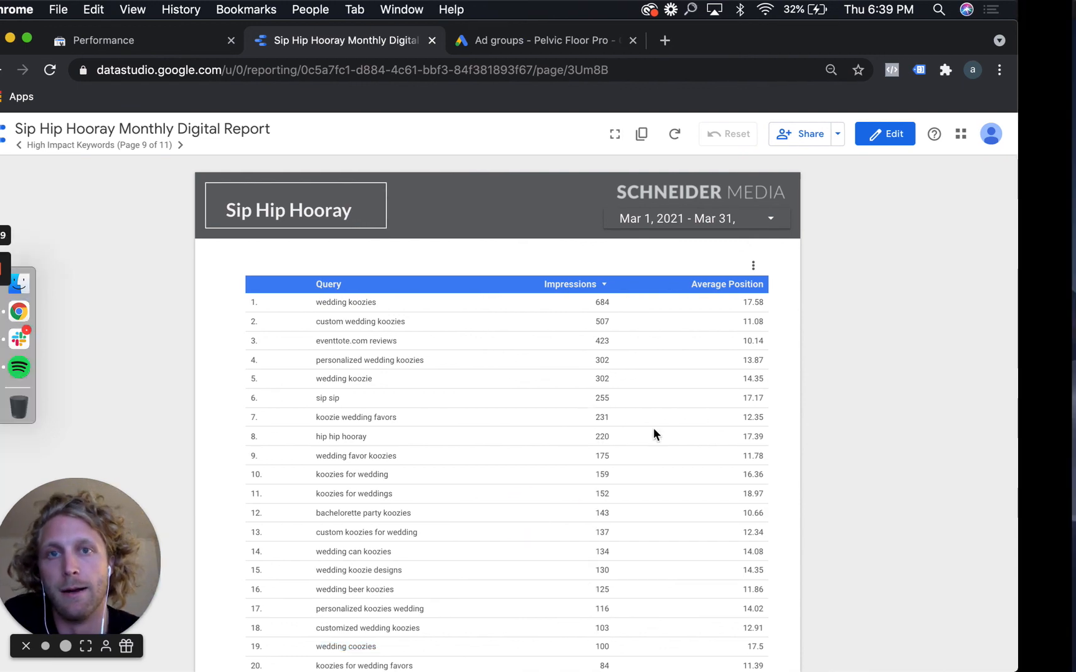
pyautogui.scroll(-5, 610, 374)
pyautogui.scroll(-5, 610, 378)
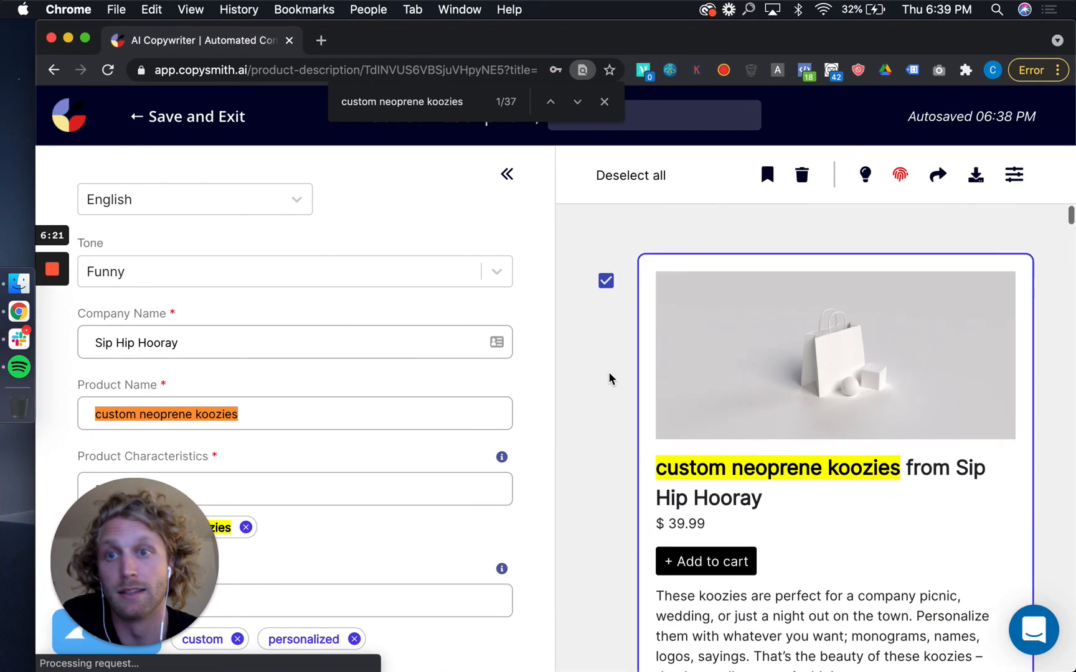